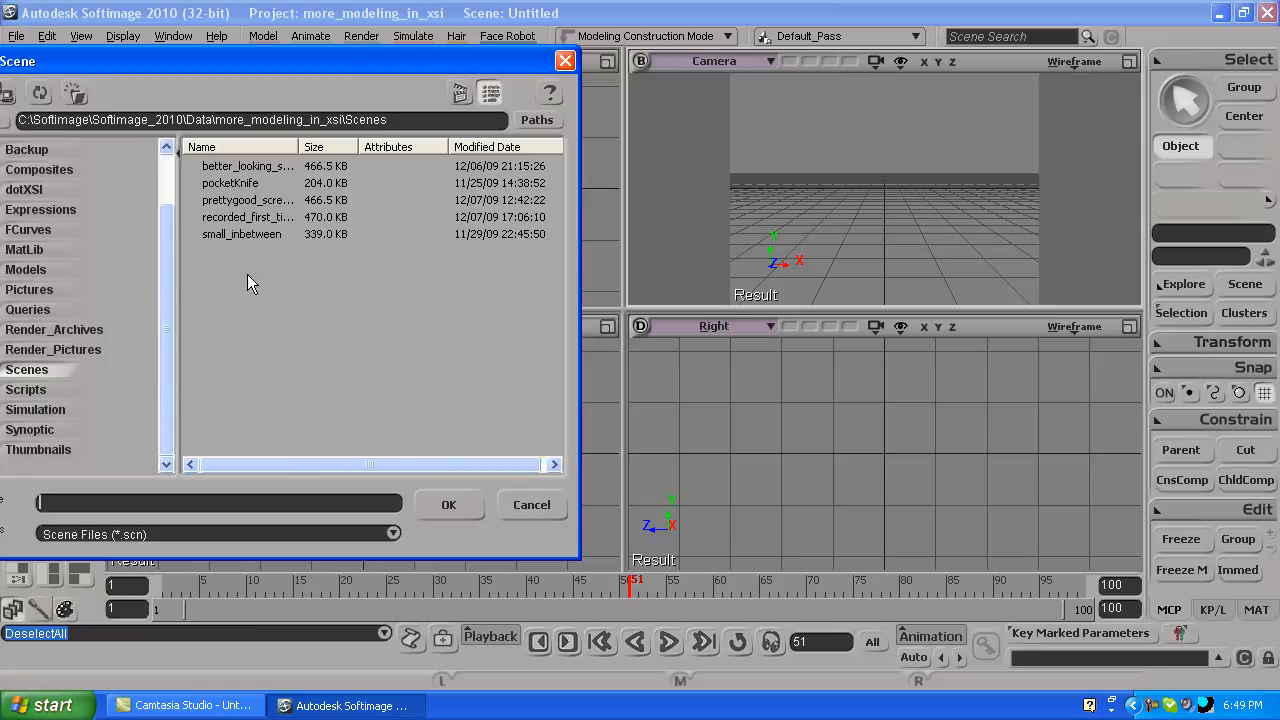
# Open the scene recorded_first_time_screwdriver_modeling.scn without saving the untitled scene.
pyautogui.click(227, 218)
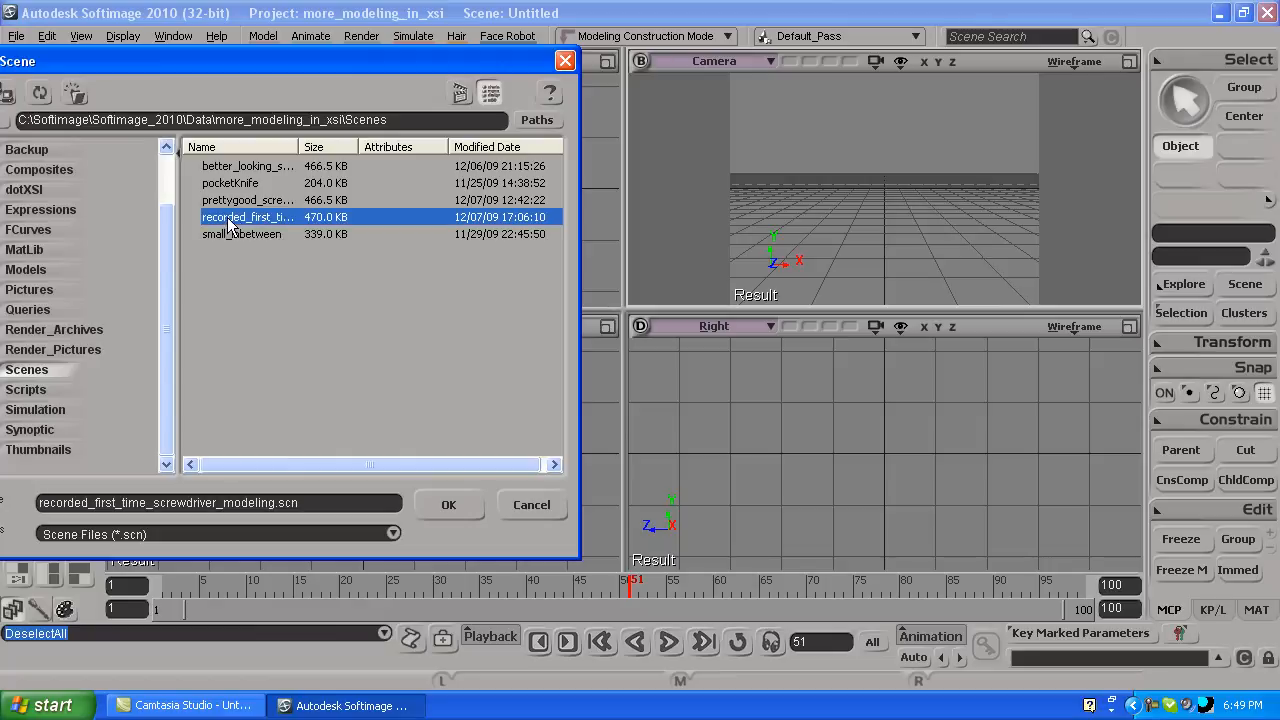
pyautogui.click(449, 505)
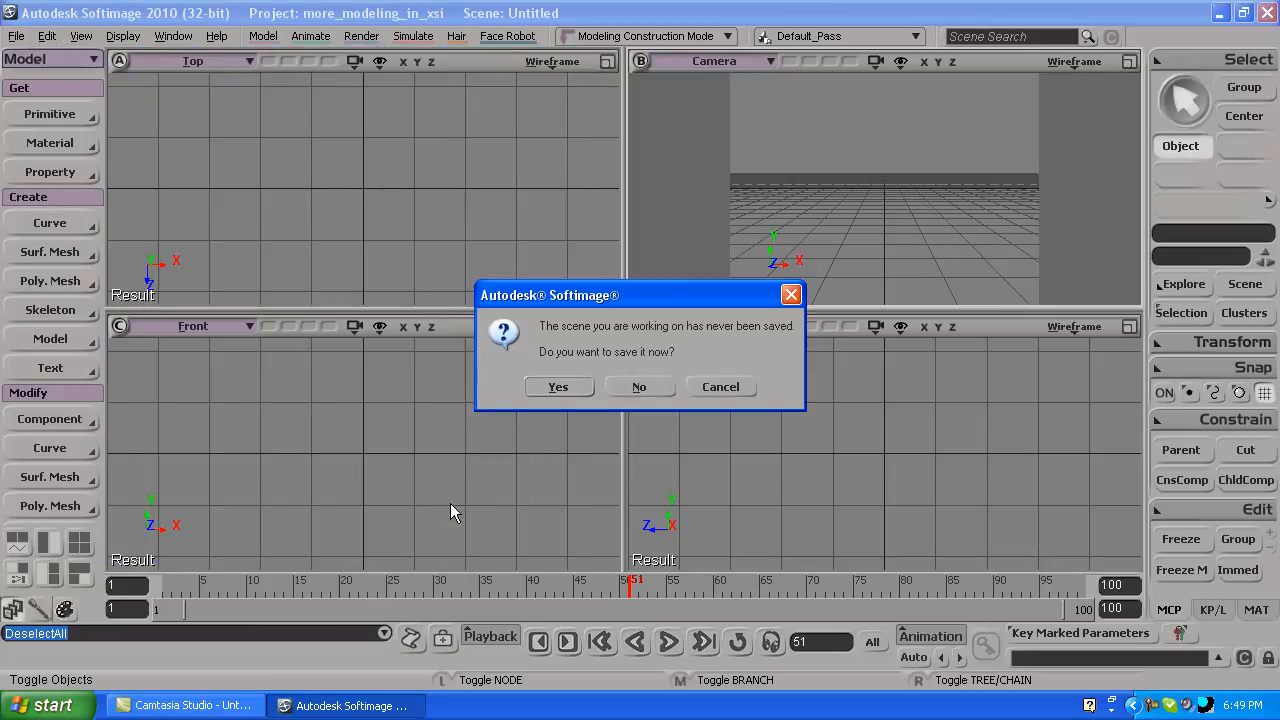
pyautogui.click(641, 386)
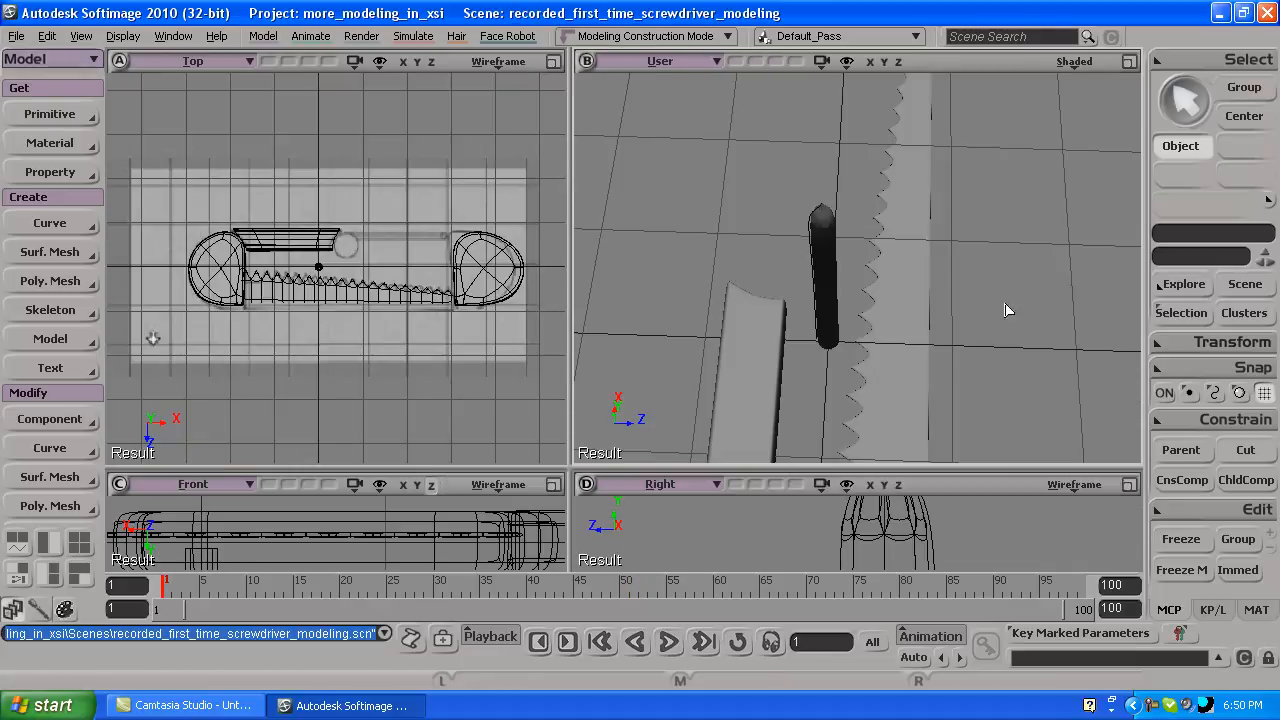
# Examine the screwdriver shaft's mesh and its profile curve in an enlarged Right view.
pyautogui.click(820, 284)
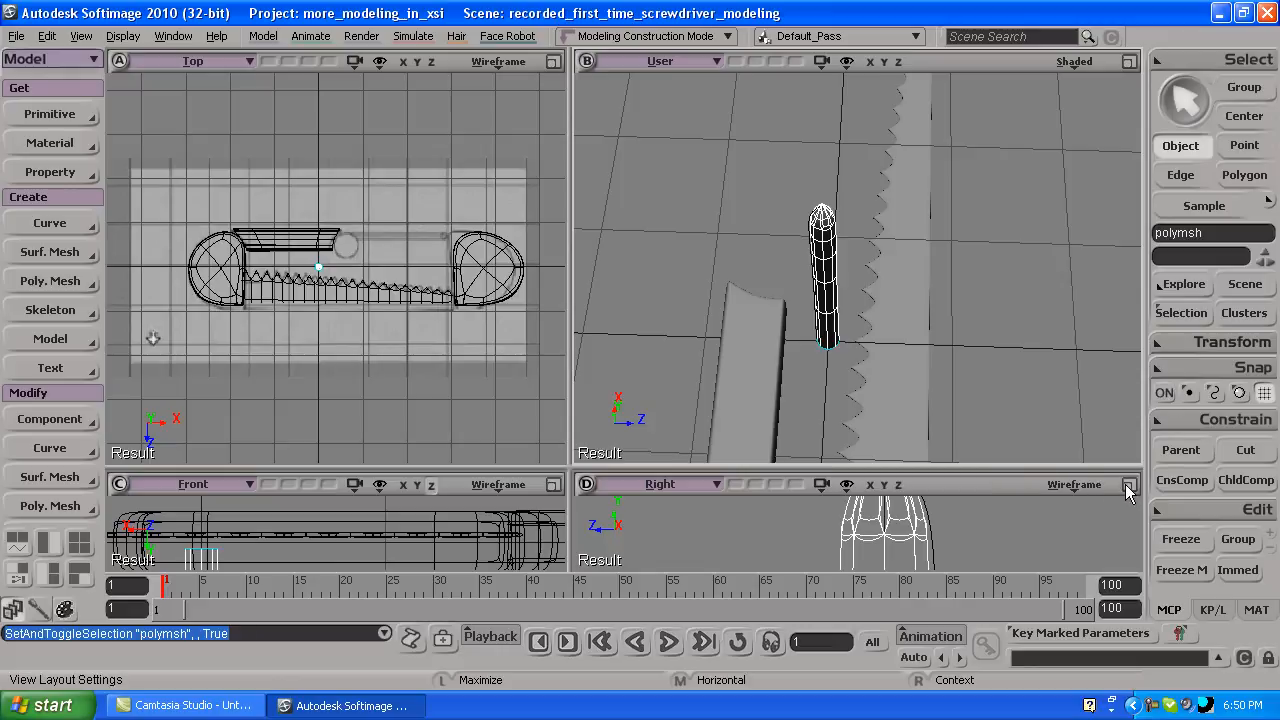
pyautogui.click(1129, 485)
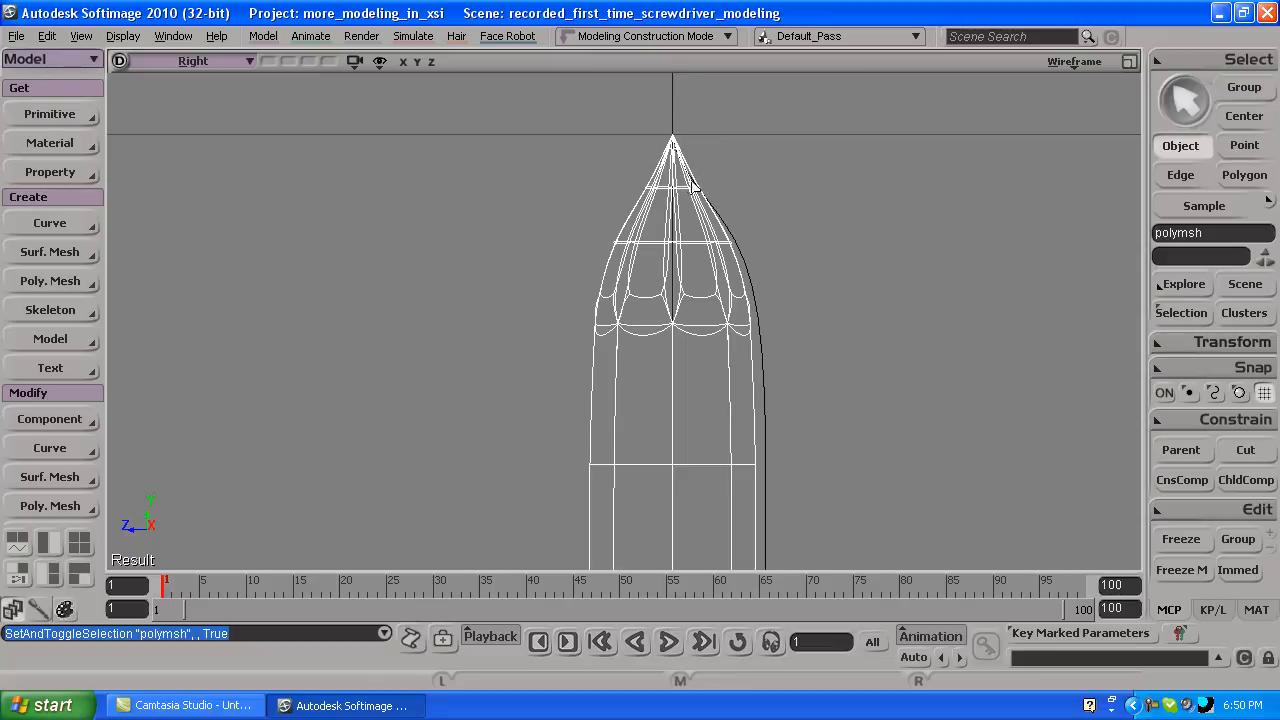
pyautogui.click(743, 259)
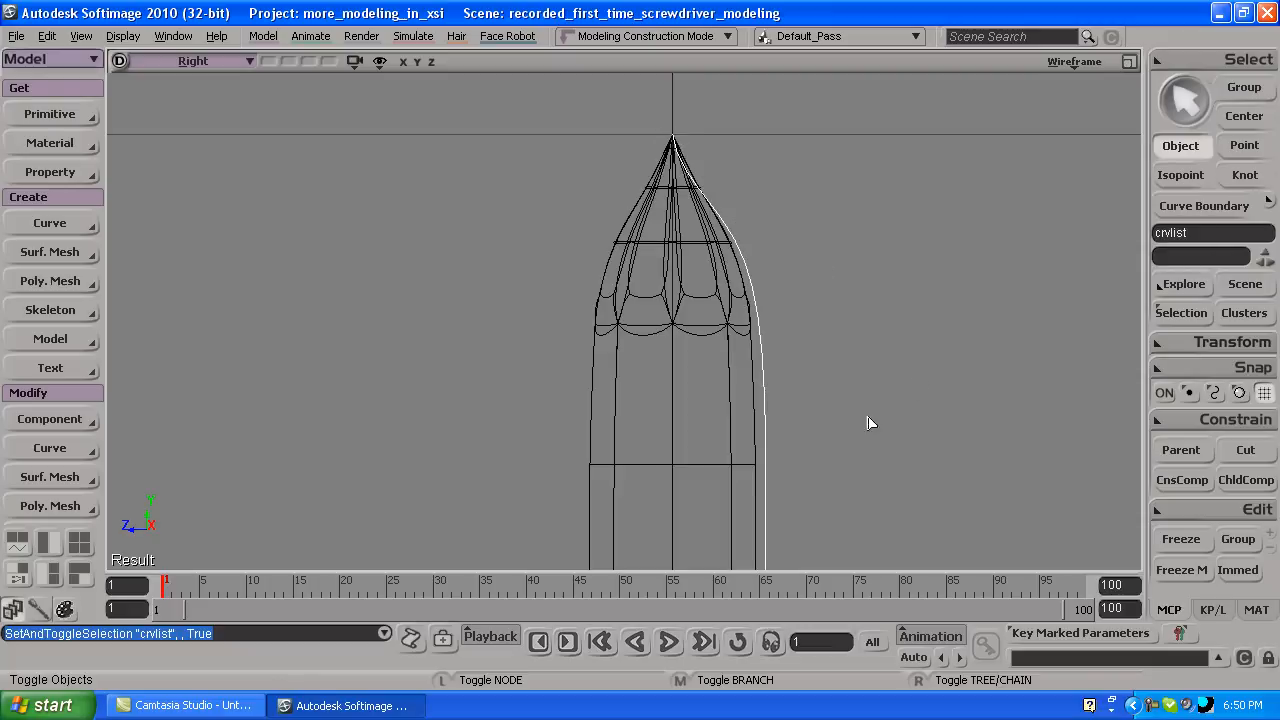
pyautogui.press('s')
pyautogui.moveTo(517, 460); pyautogui.dragTo(666, 506, button='middle')
pyautogui.press('space')
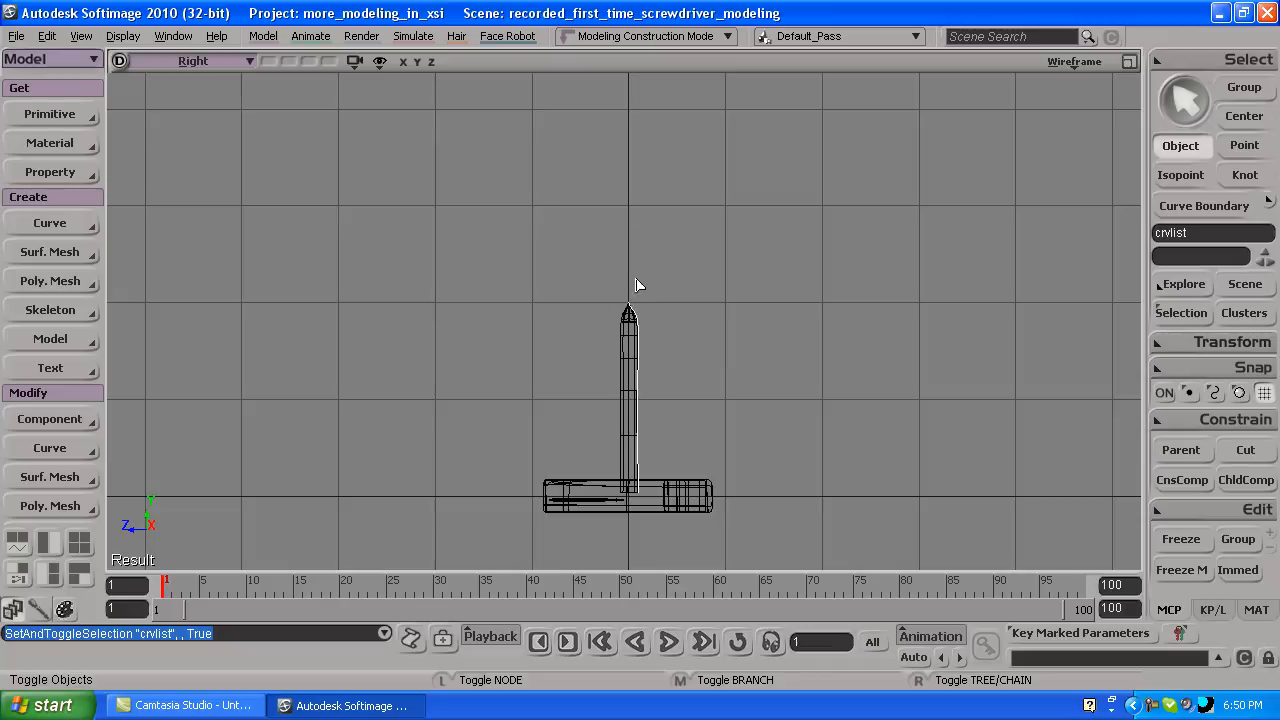
pyautogui.click(1128, 61)
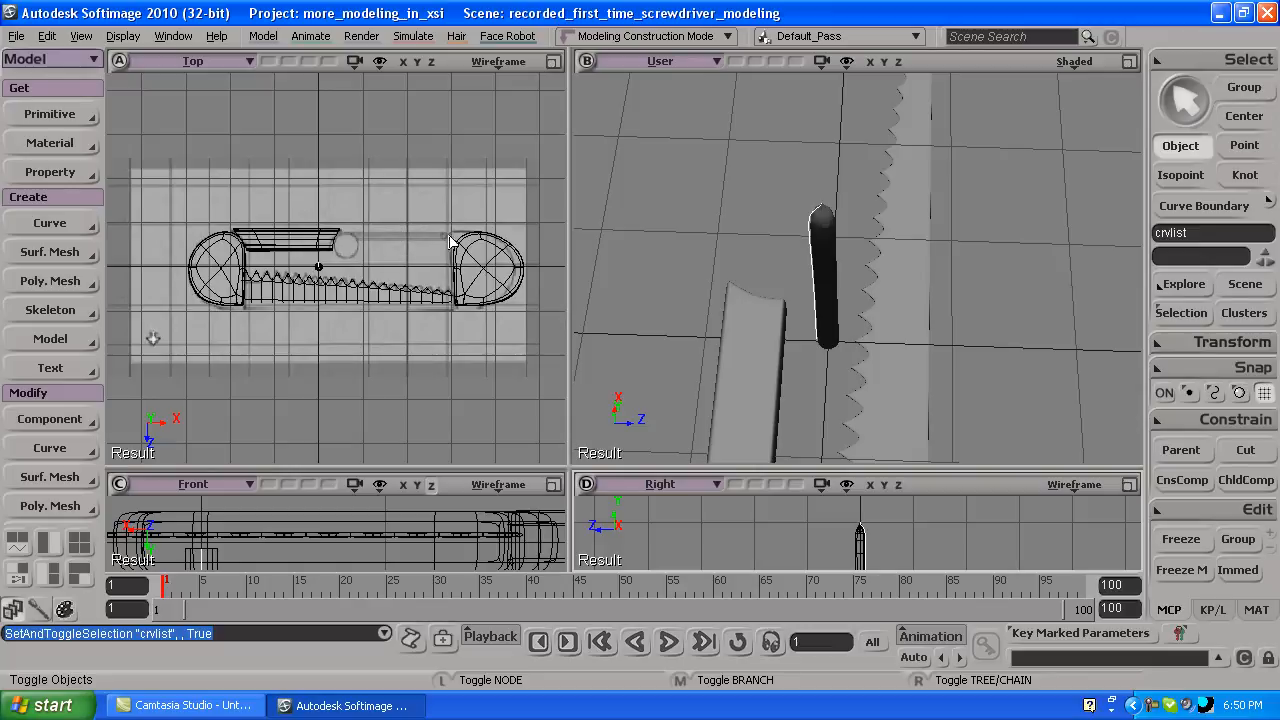
pyautogui.click(73, 117)
pyautogui.moveTo(180, 150)
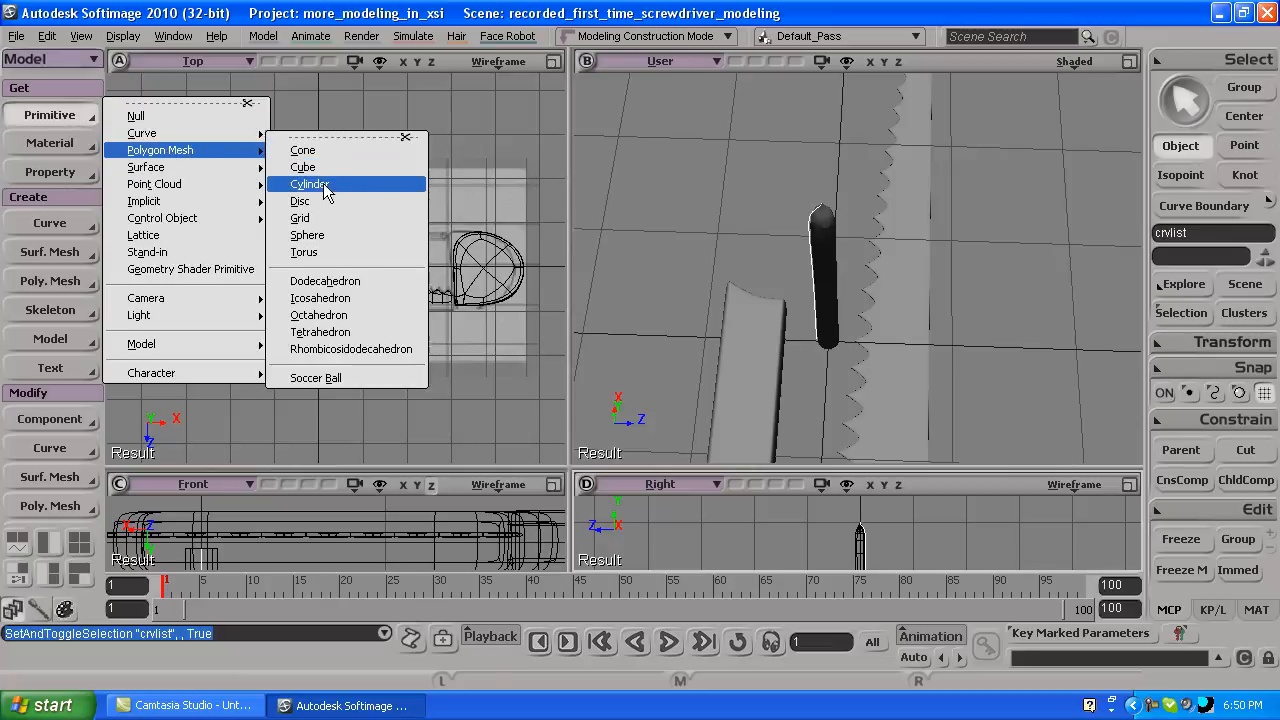
pyautogui.click(535, 124)
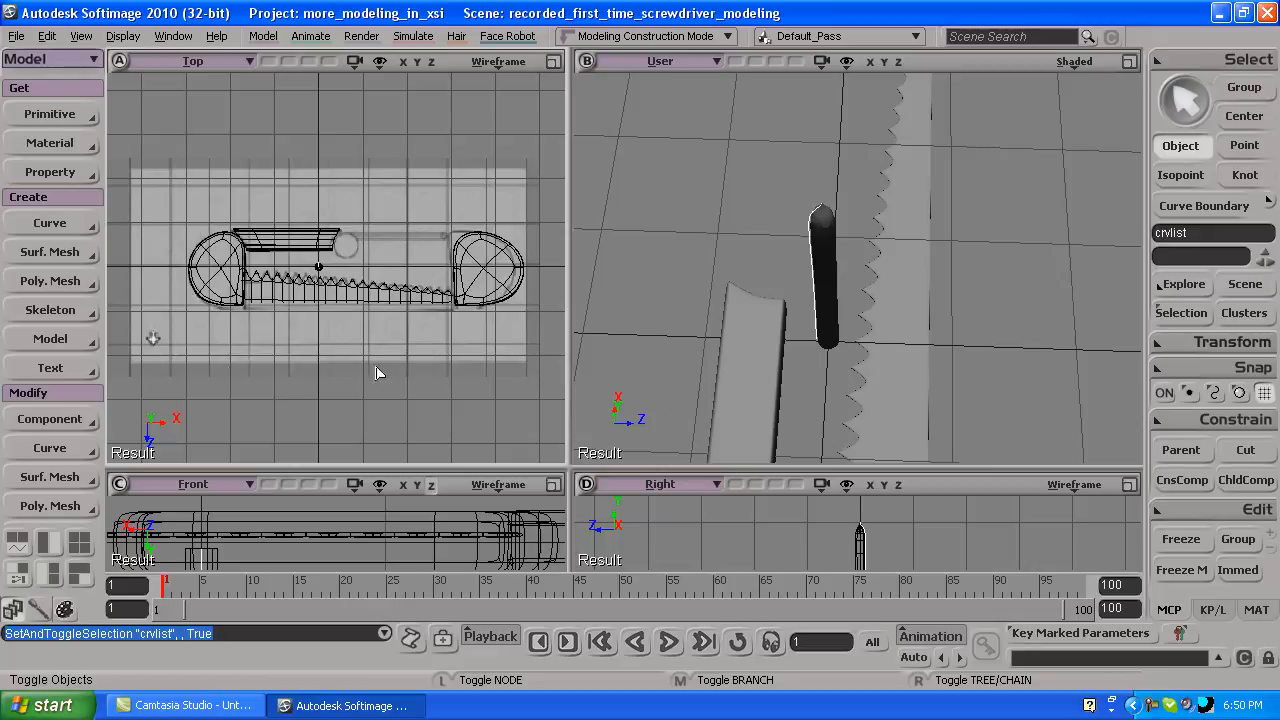
pyautogui.click(80, 223)
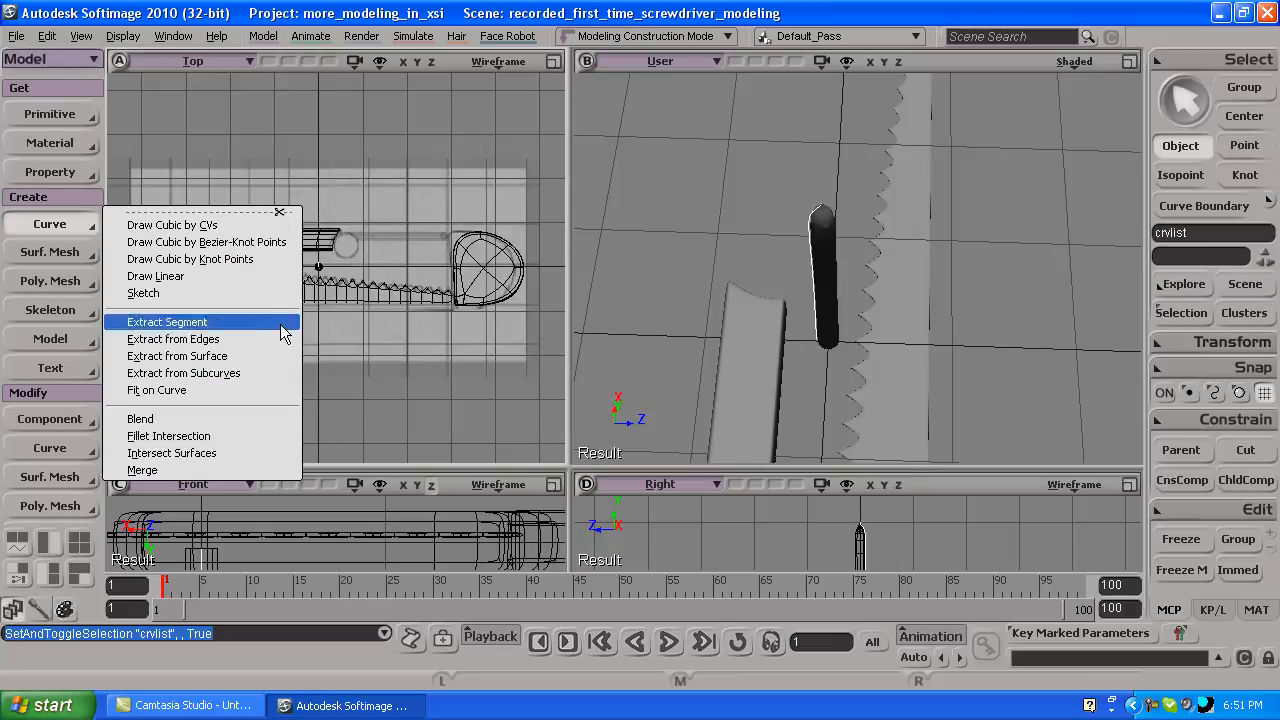
# Open the scene better_looking_screwdriver.scn, discarding any changes to the current scene.
pyautogui.click(14, 37)
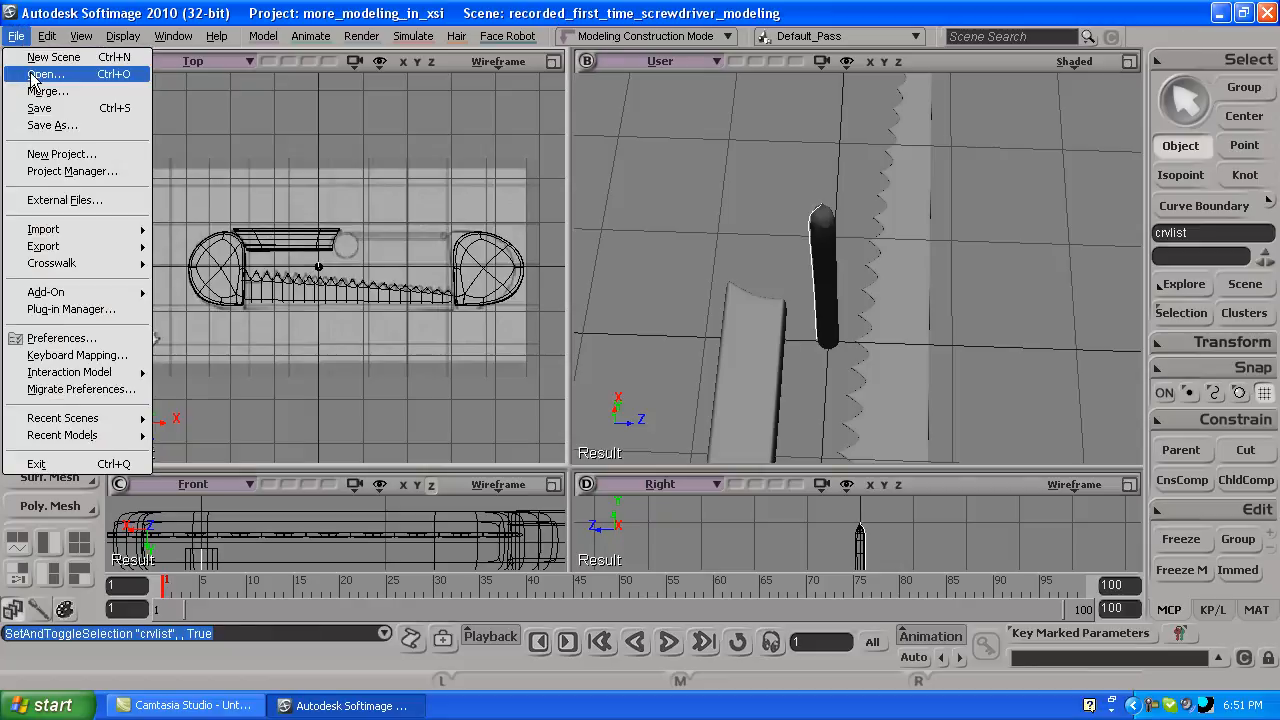
pyautogui.click(40, 75)
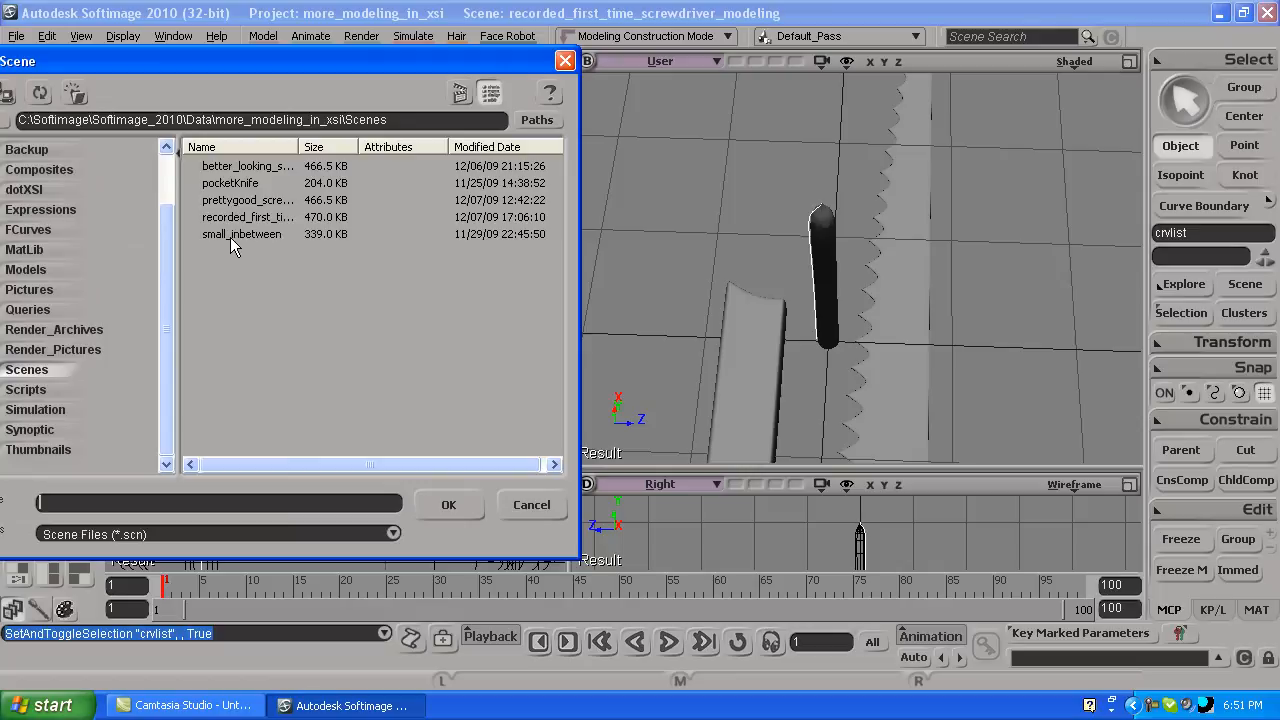
pyautogui.click(242, 166)
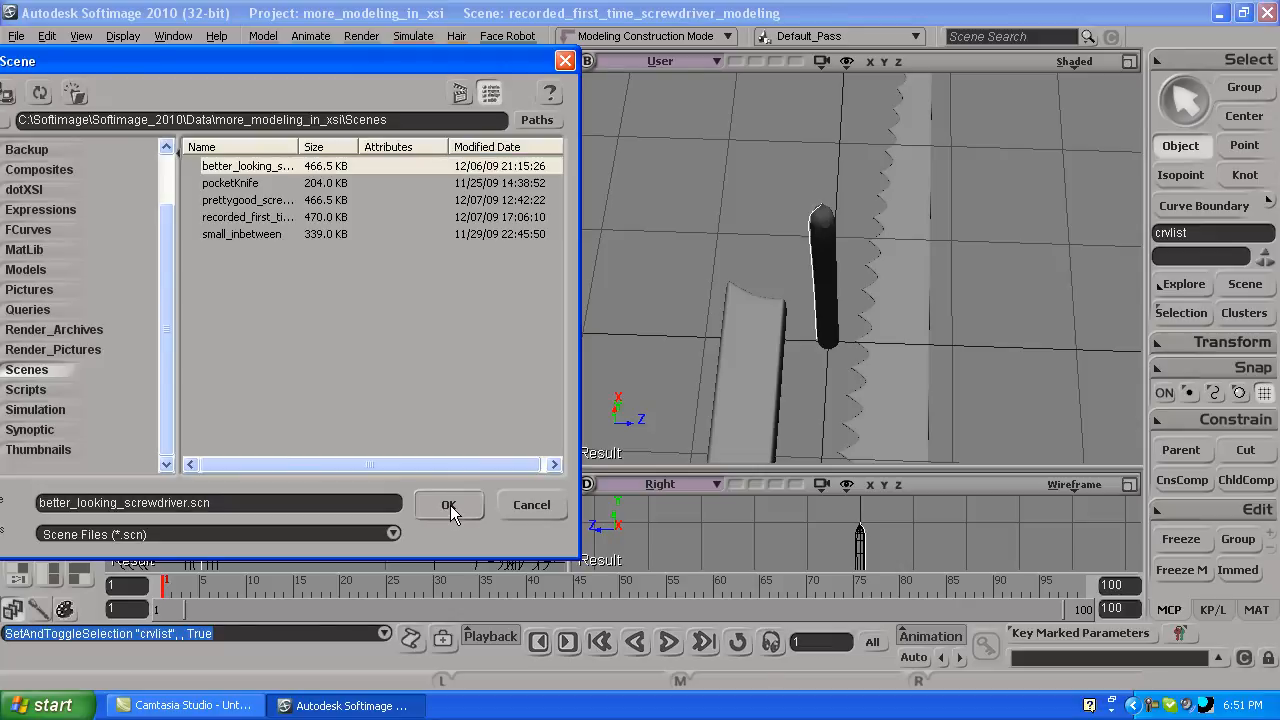
pyautogui.click(450, 505)
pyautogui.click(637, 385)
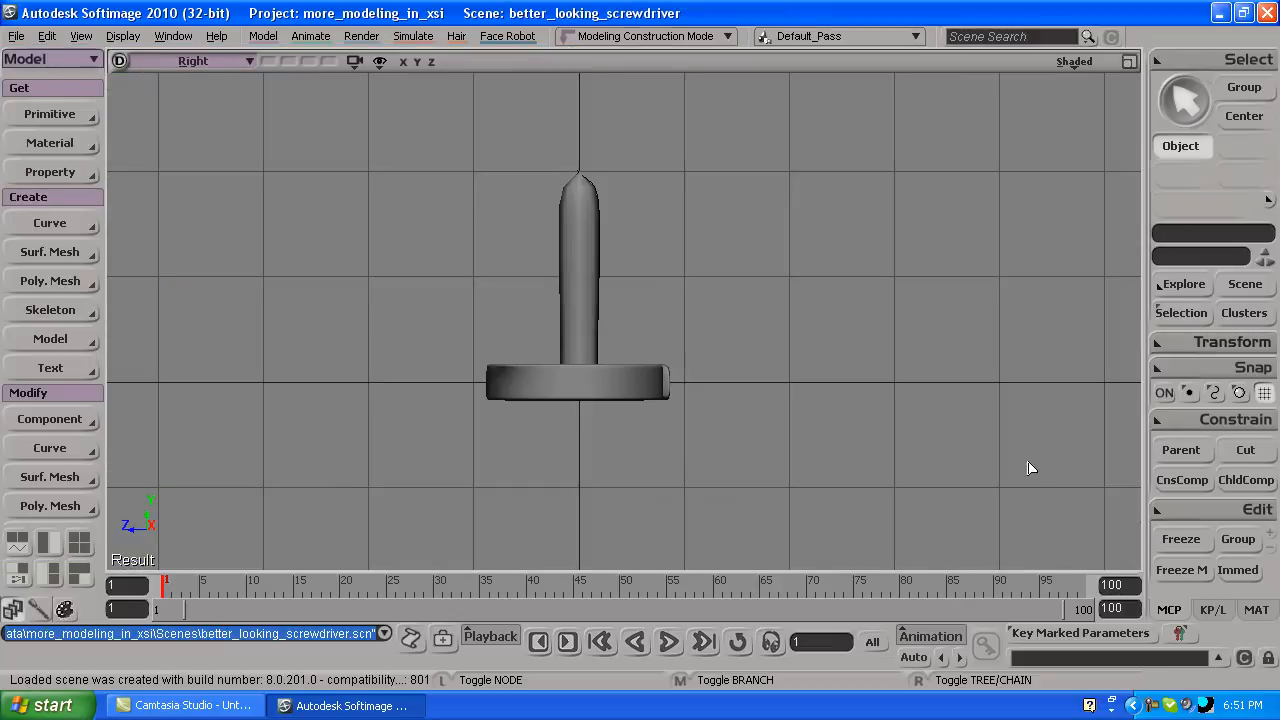
# Examine the screwdriver shaft's mesh close up at its pointed tip in the Right view.
pyautogui.click(1129, 63)
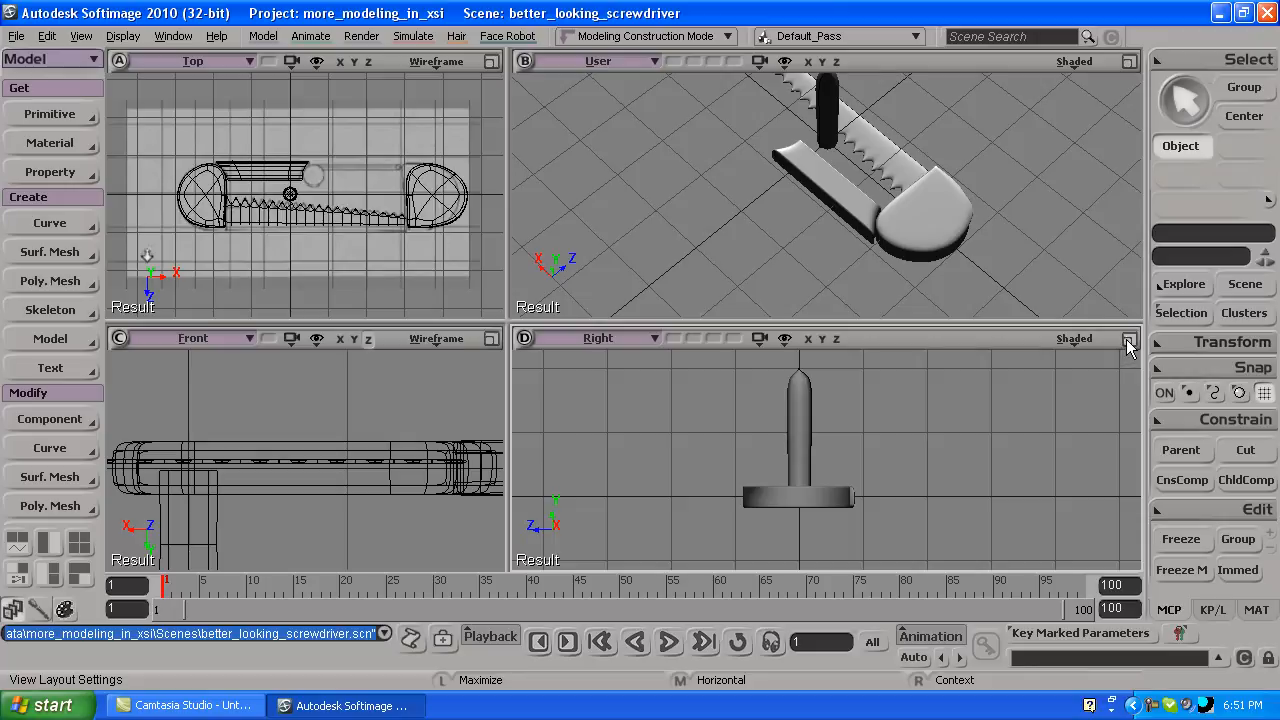
pyautogui.click(1129, 339)
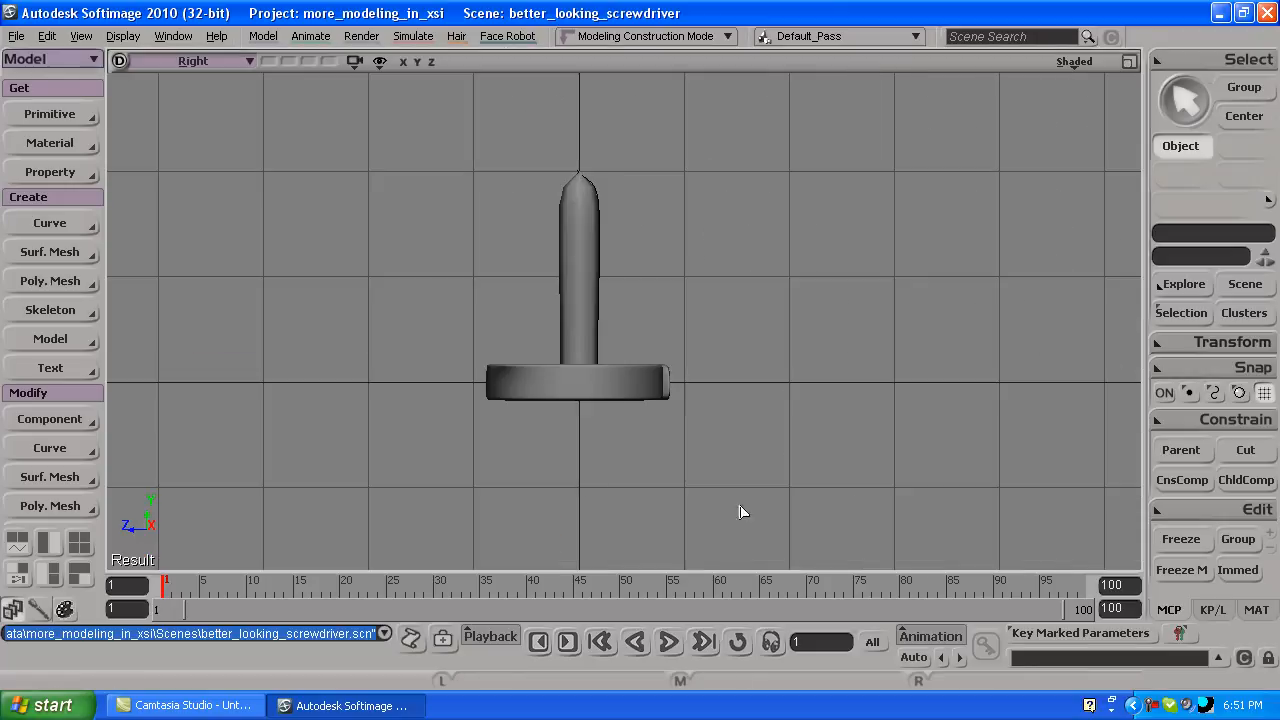
pyautogui.click(565, 236)
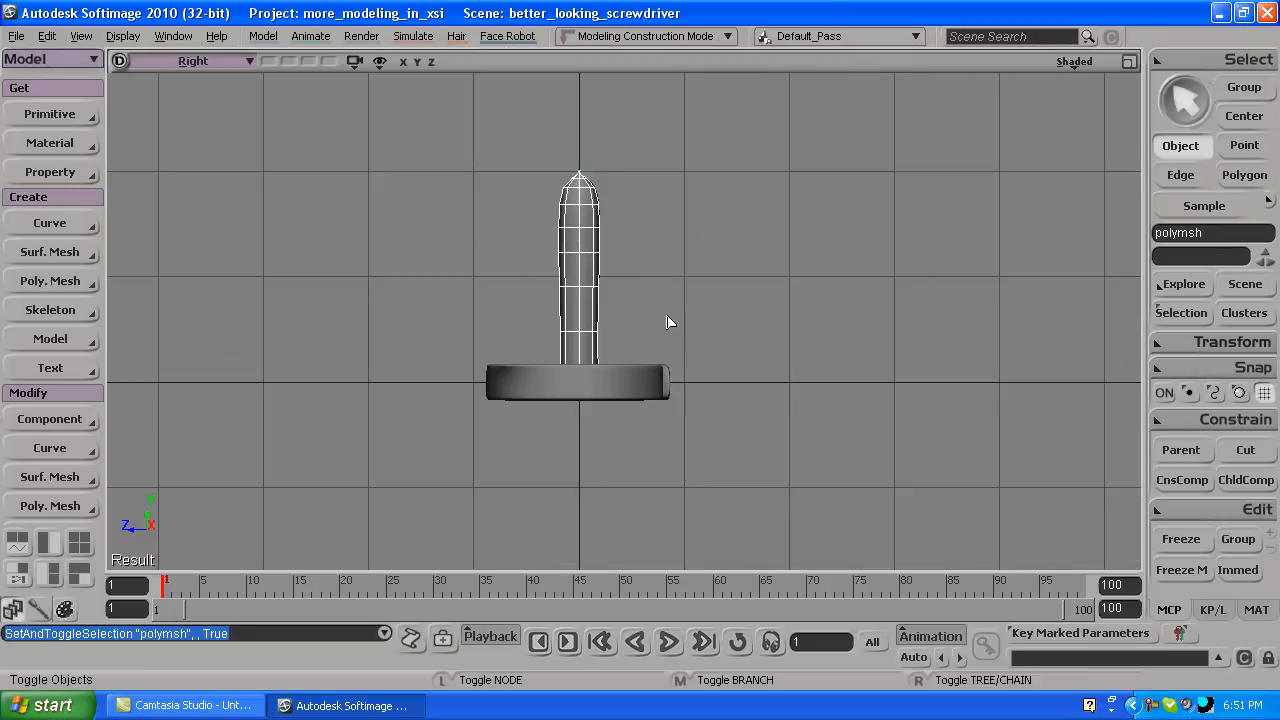
pyautogui.press('s')
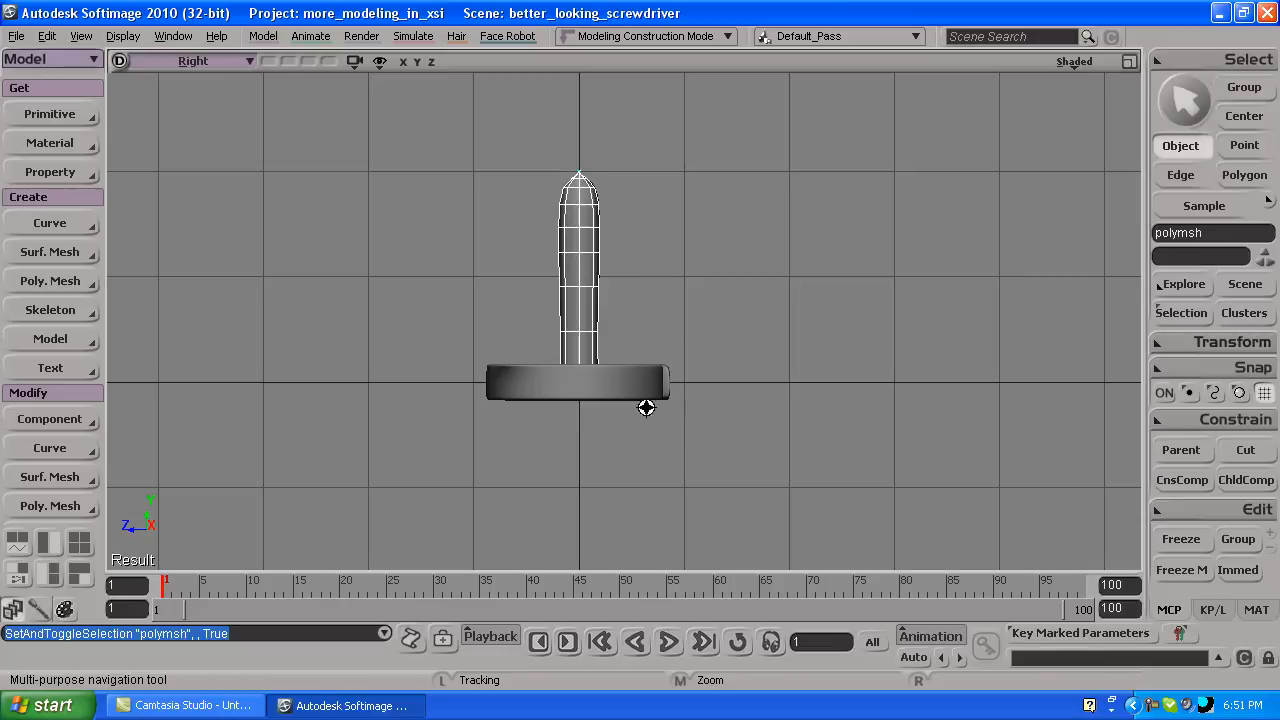
pyautogui.moveTo(654, 374); pyautogui.dragTo(322, 443, button='middle')
pyautogui.press('space')
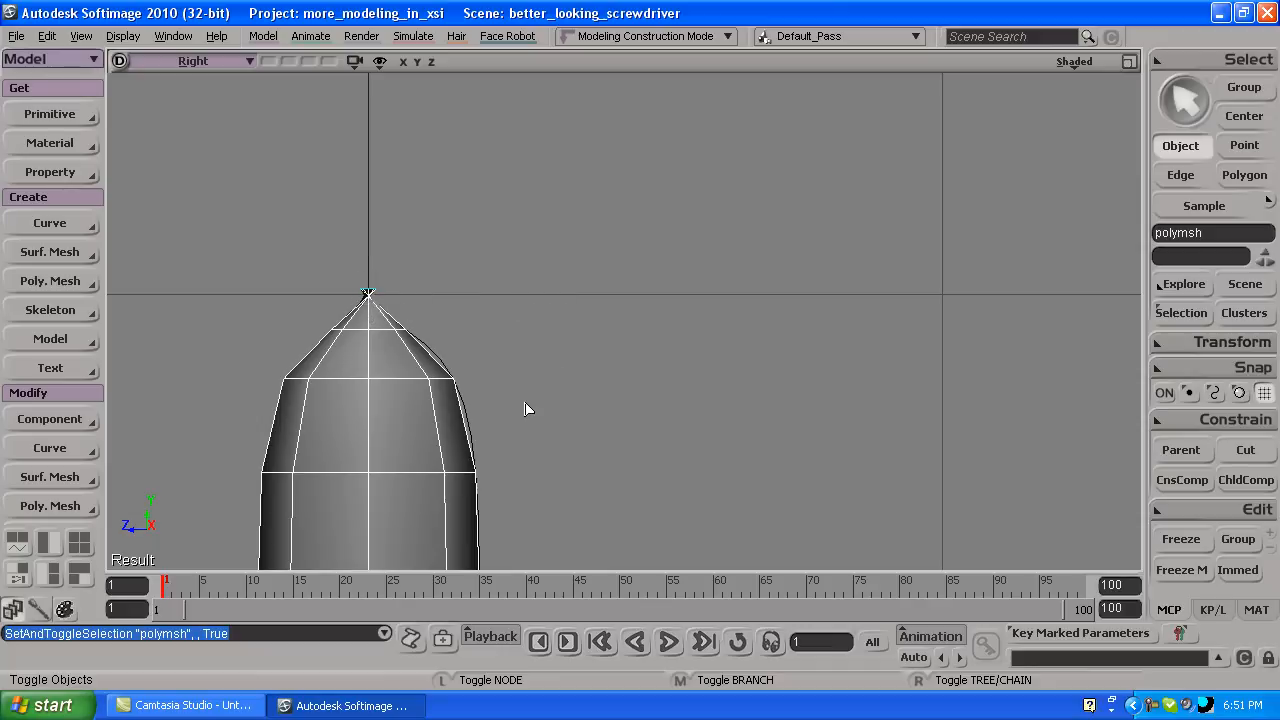
# Move the profile curve's end point at the screwdriver tip onto the vertical centre axis to clean up the tip.
pyautogui.click(436, 361)
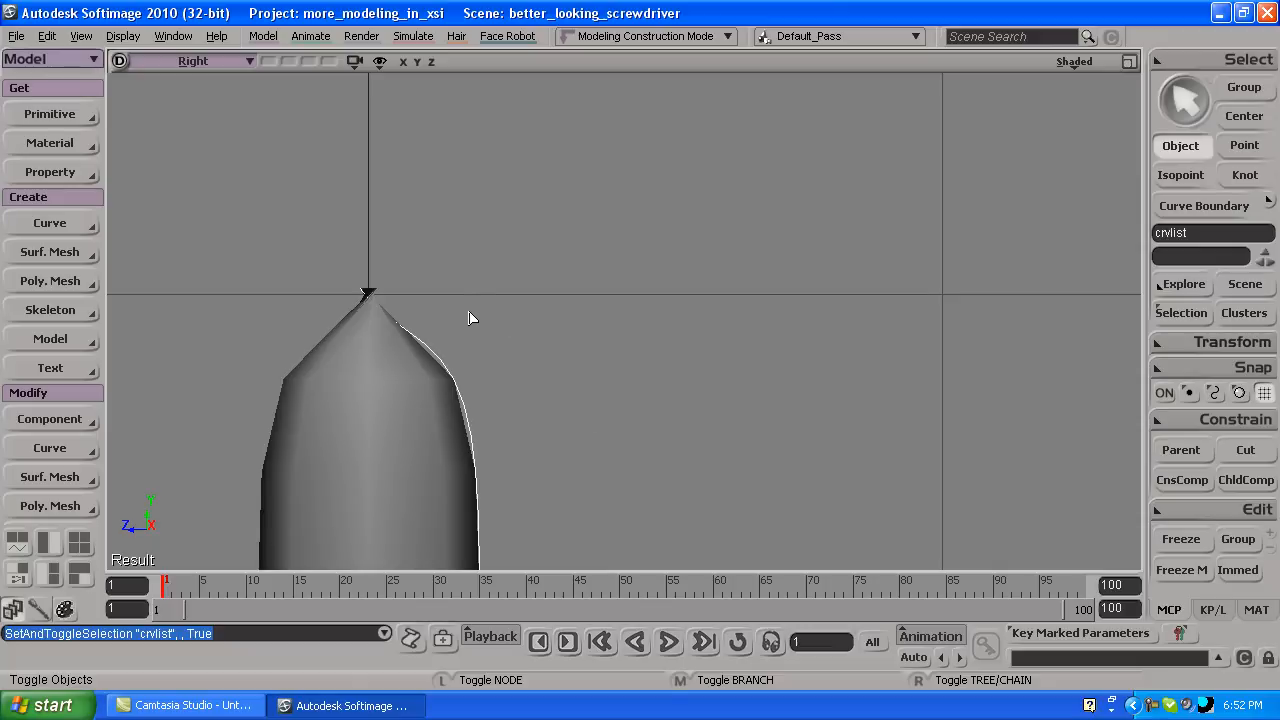
pyautogui.press('t')
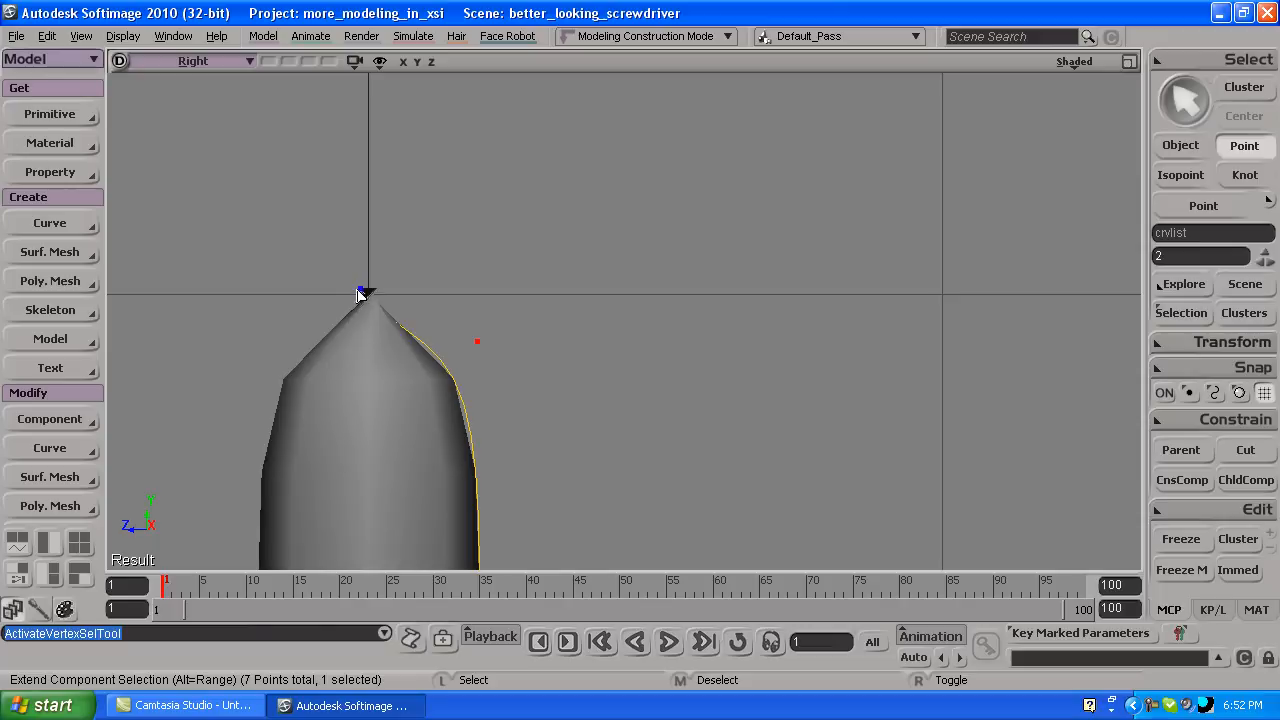
pyautogui.rightClick(478, 344)
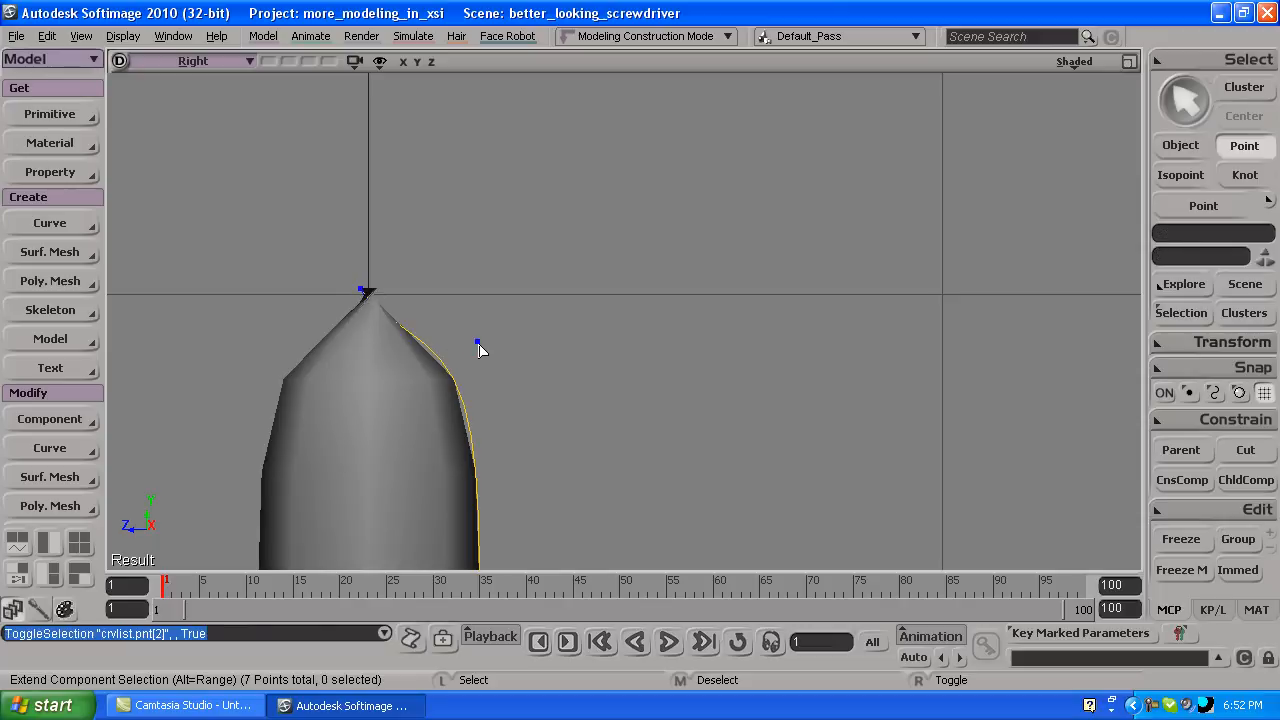
pyautogui.keyDown('shift'); pyautogui.click(362, 290); pyautogui.keyUp('shift')
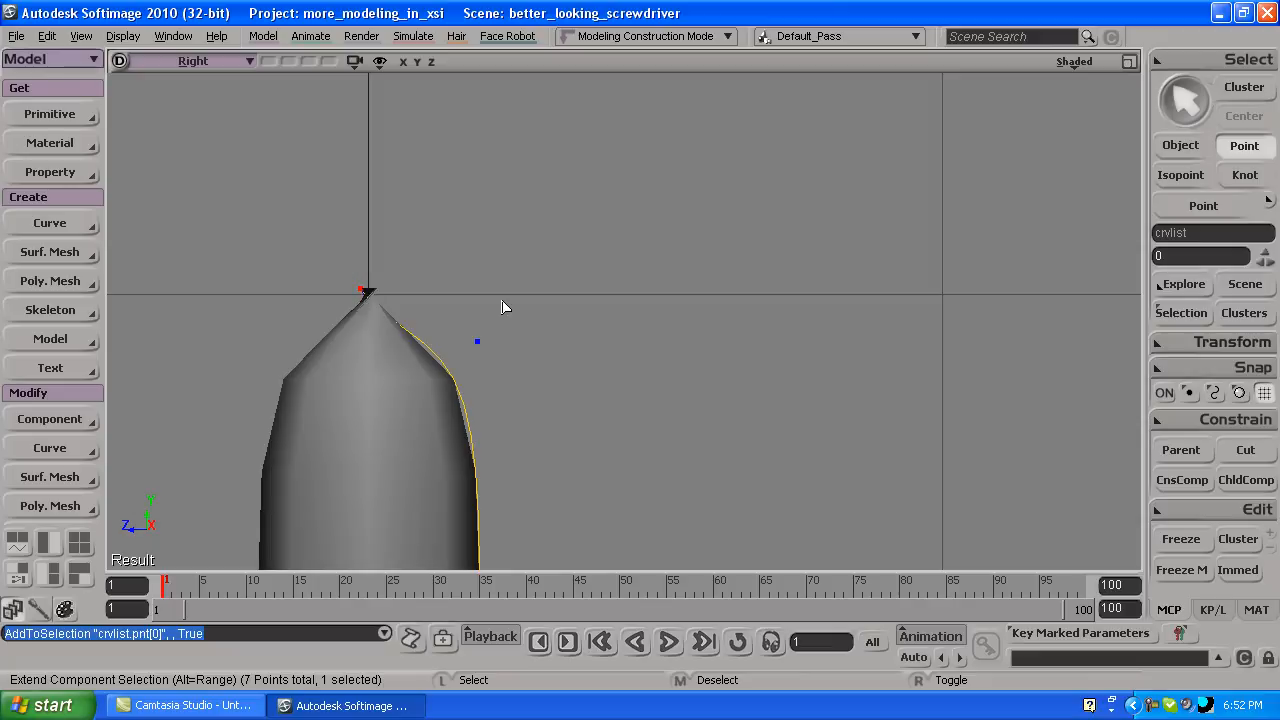
pyautogui.press('v')
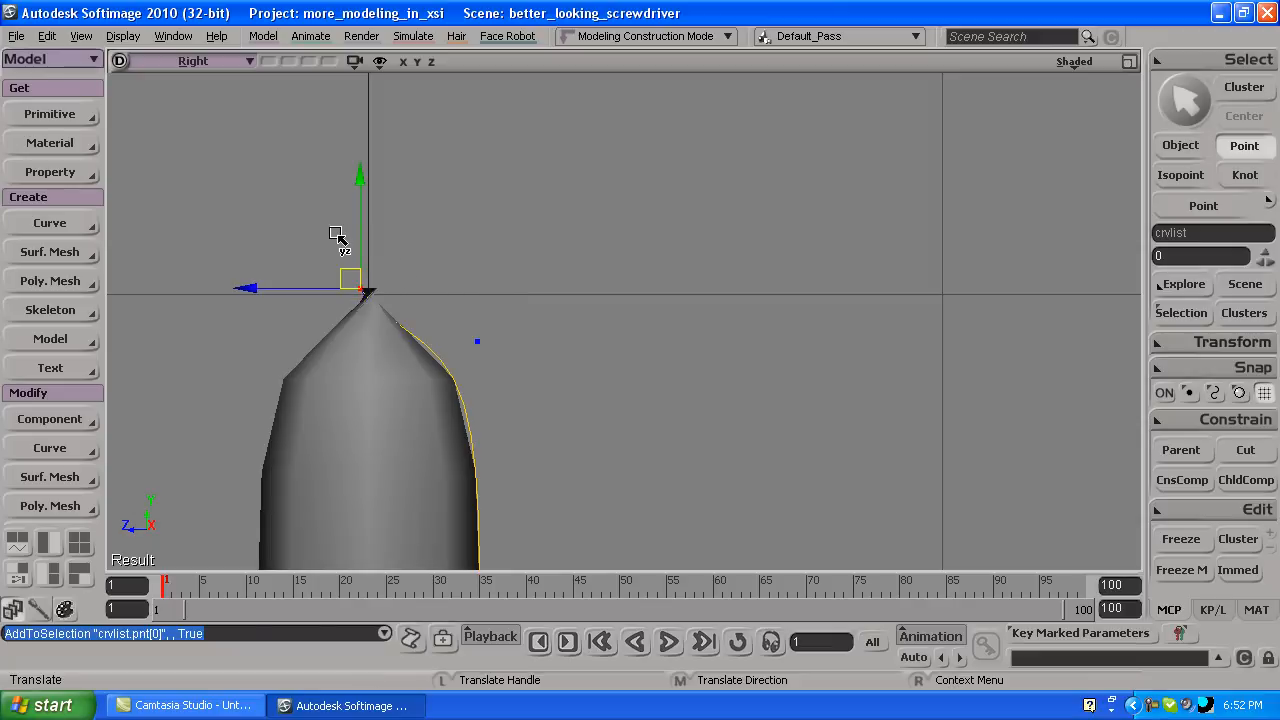
pyautogui.moveTo(351, 242); pyautogui.dragTo(357, 251)
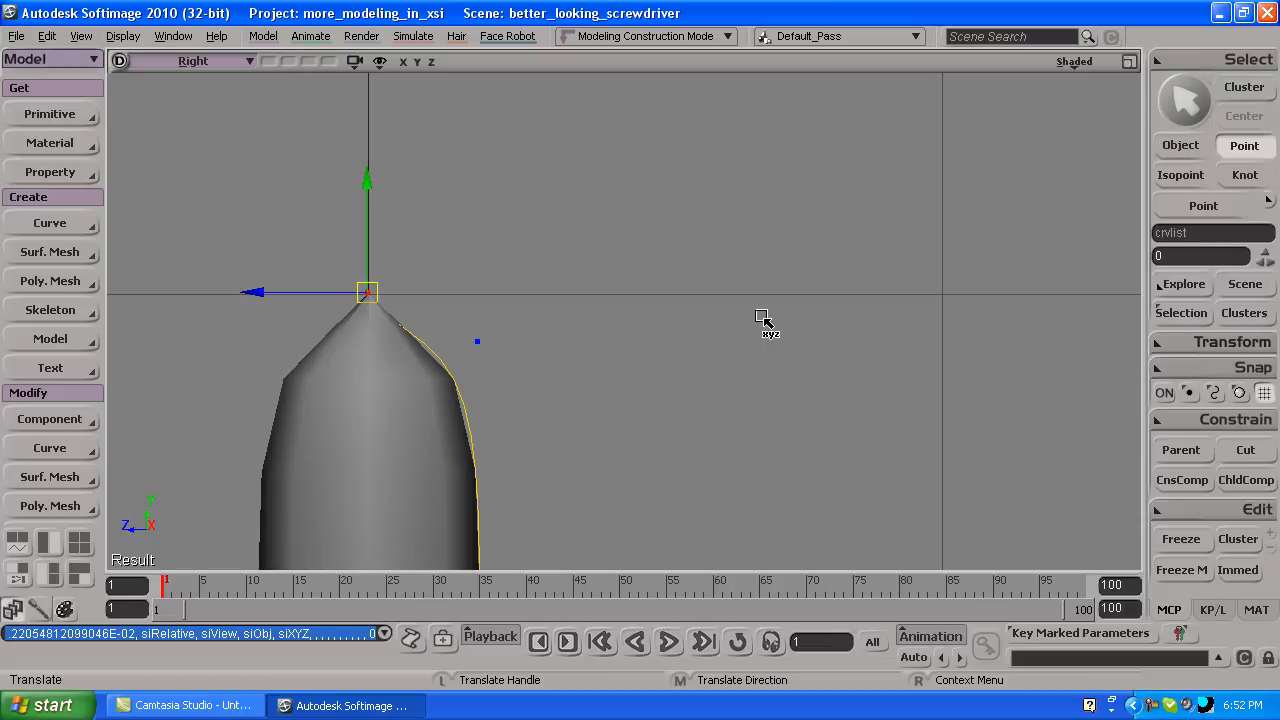
pyautogui.press('space')
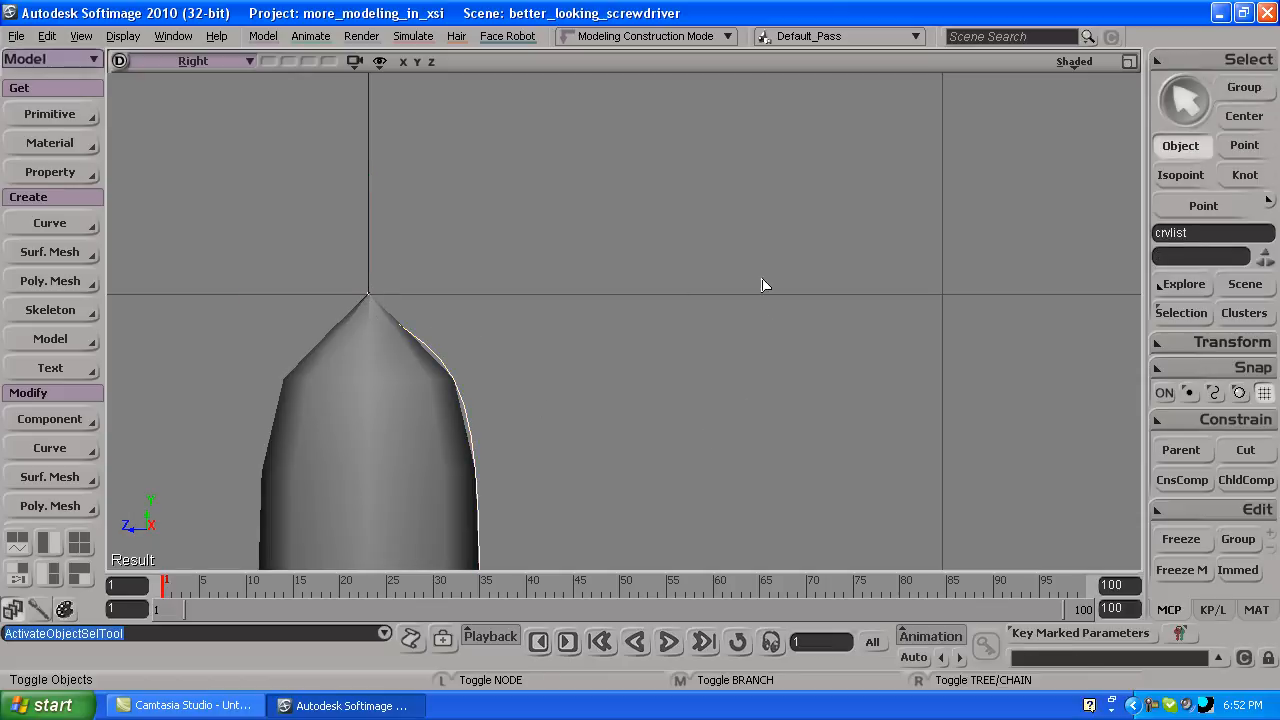
# Inspect the screwdriver shaft and its tip in an enlarged User perspective view, with its polygon mesh selected.
pyautogui.click(1128, 61)
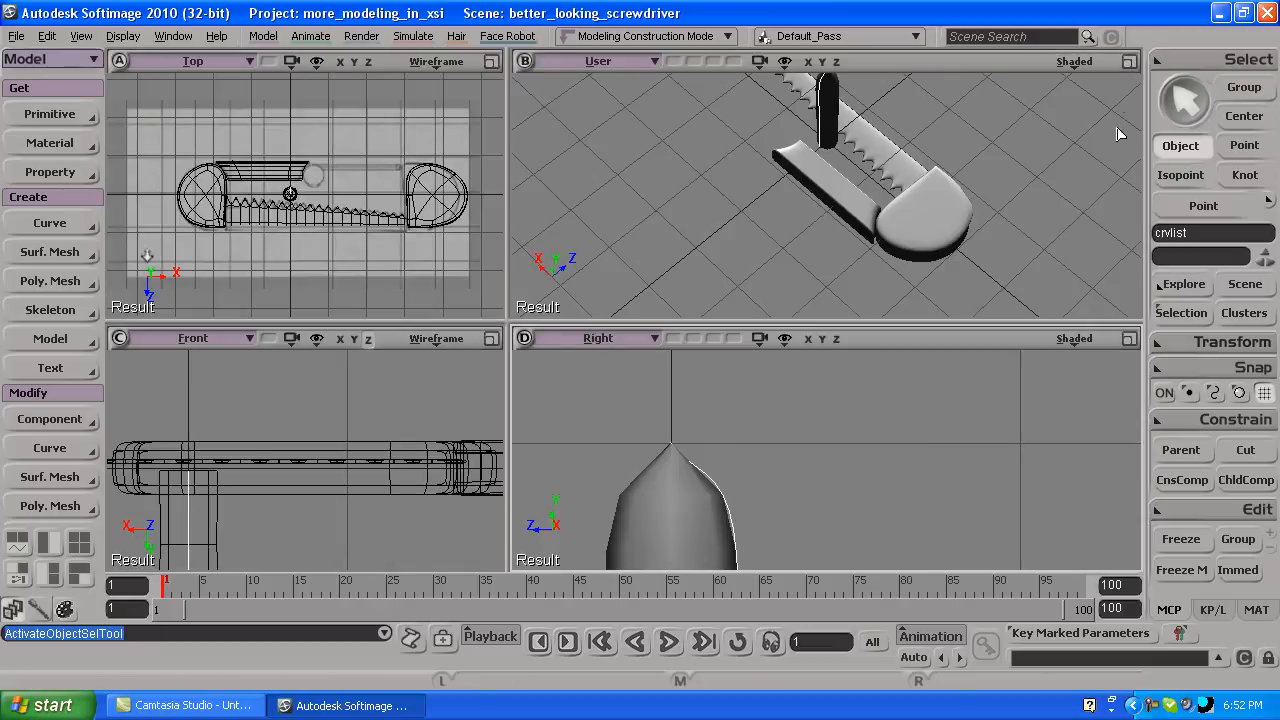
pyautogui.click(1128, 61)
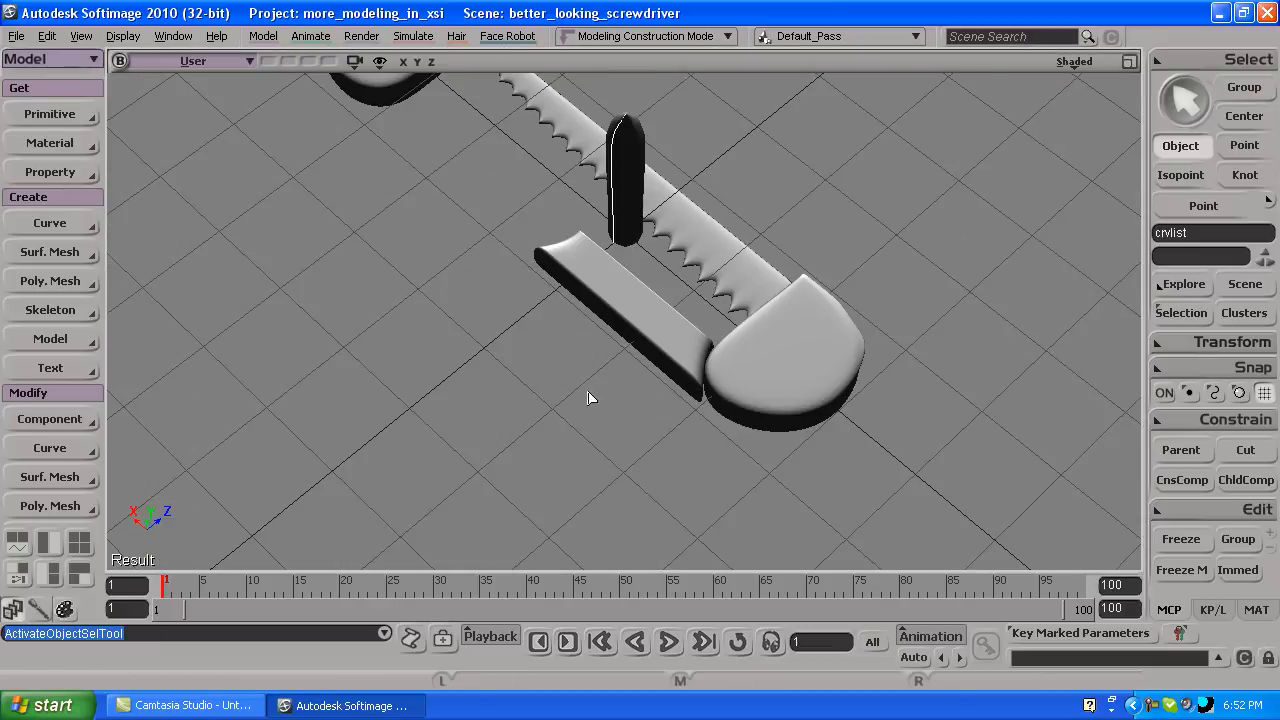
pyautogui.press('s')
pyautogui.moveTo(717, 353); pyautogui.dragTo(705, 466)
pyautogui.moveTo(826, 346); pyautogui.dragTo(517, 425, button='middle')
pyautogui.moveTo(517, 425); pyautogui.dragTo(520, 491)
pyautogui.press('space')
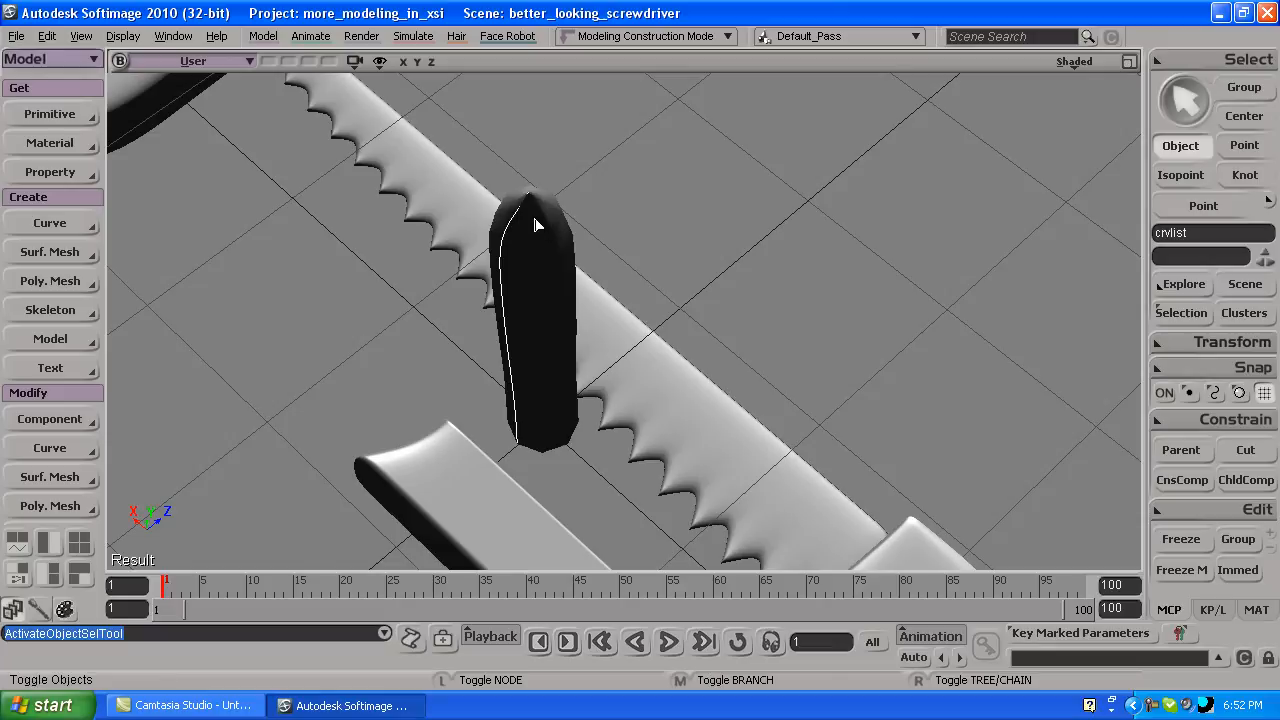
pyautogui.click(537, 225)
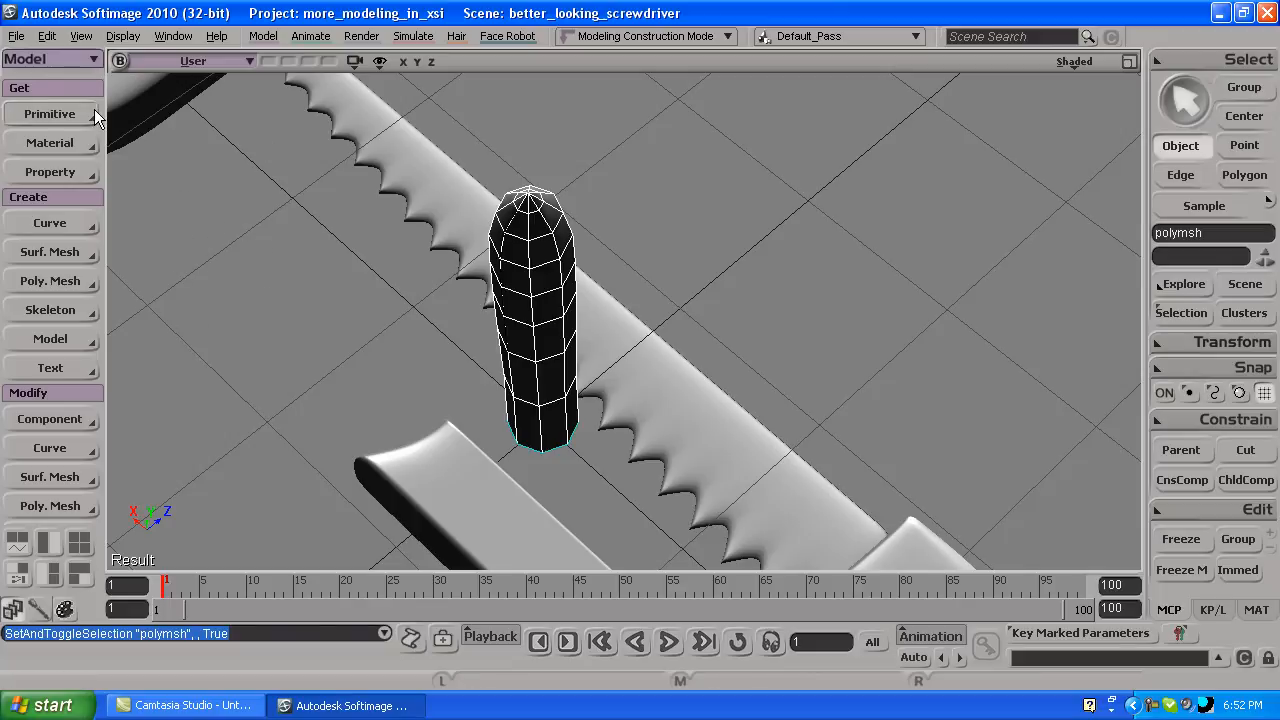
# Open the scene small_inbetween.scn, discarding the changes to the current scene.
pyautogui.click(15, 37)
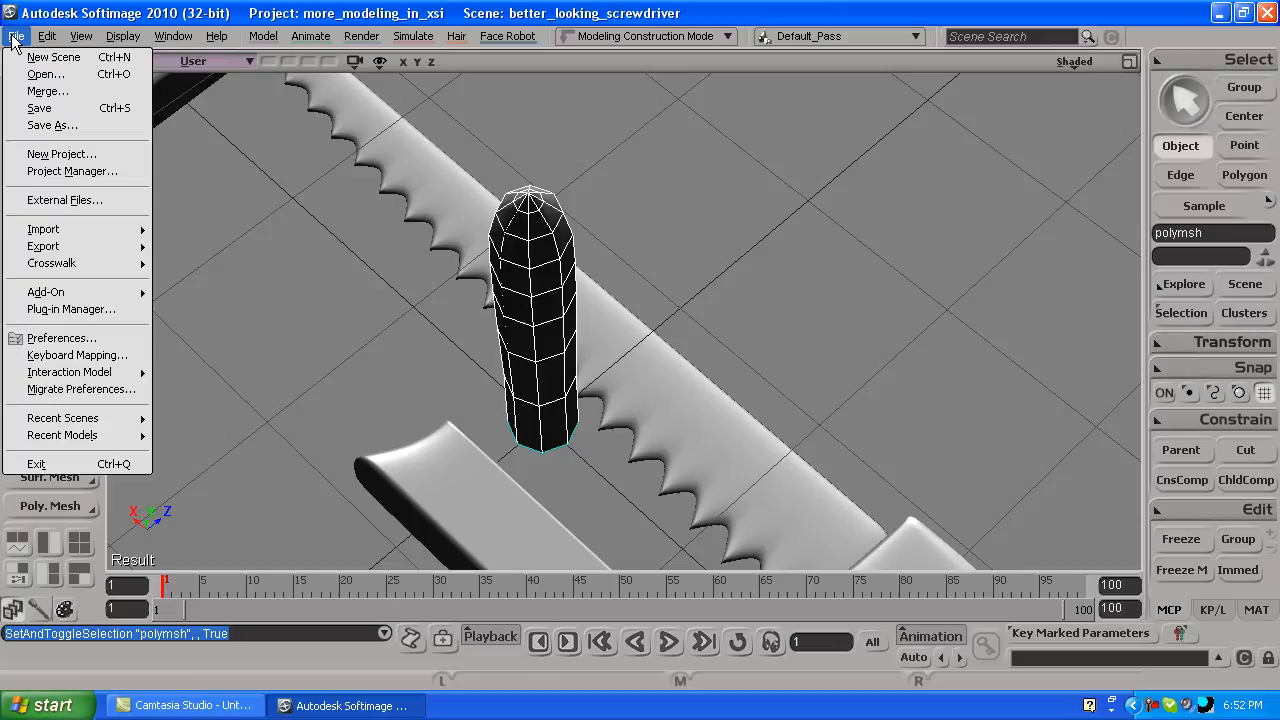
pyautogui.click(45, 75)
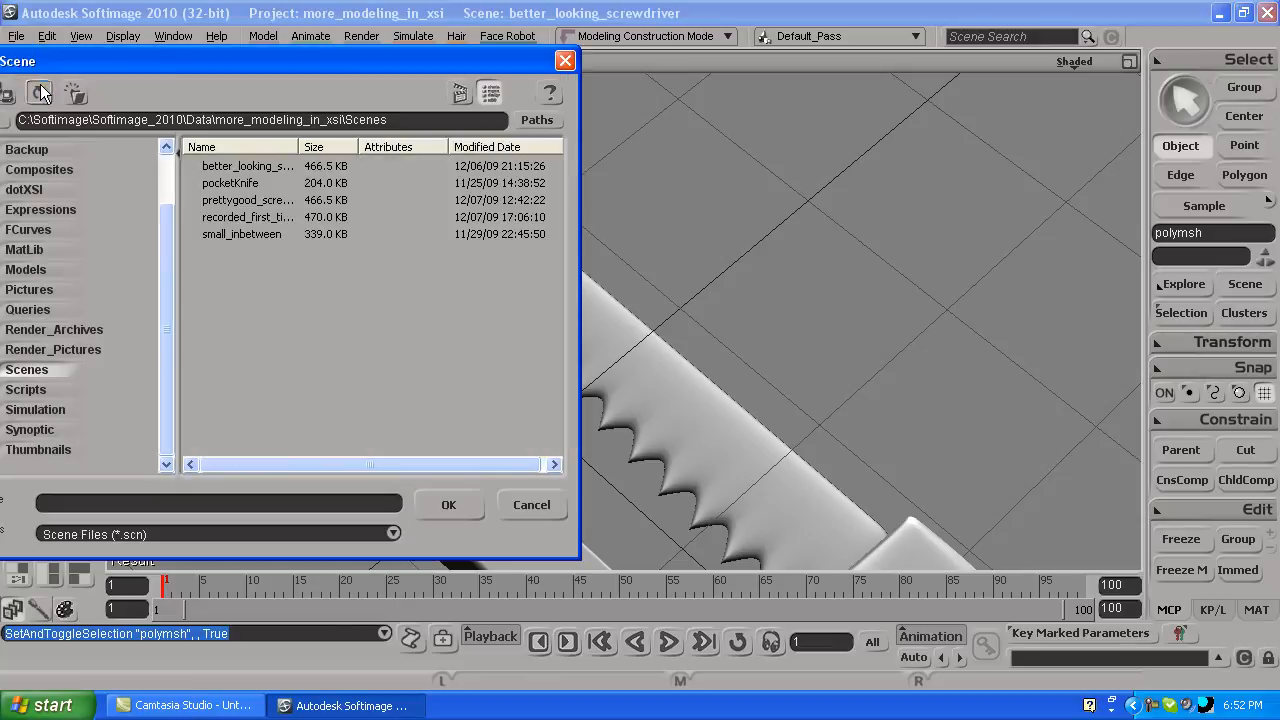
pyautogui.click(249, 234)
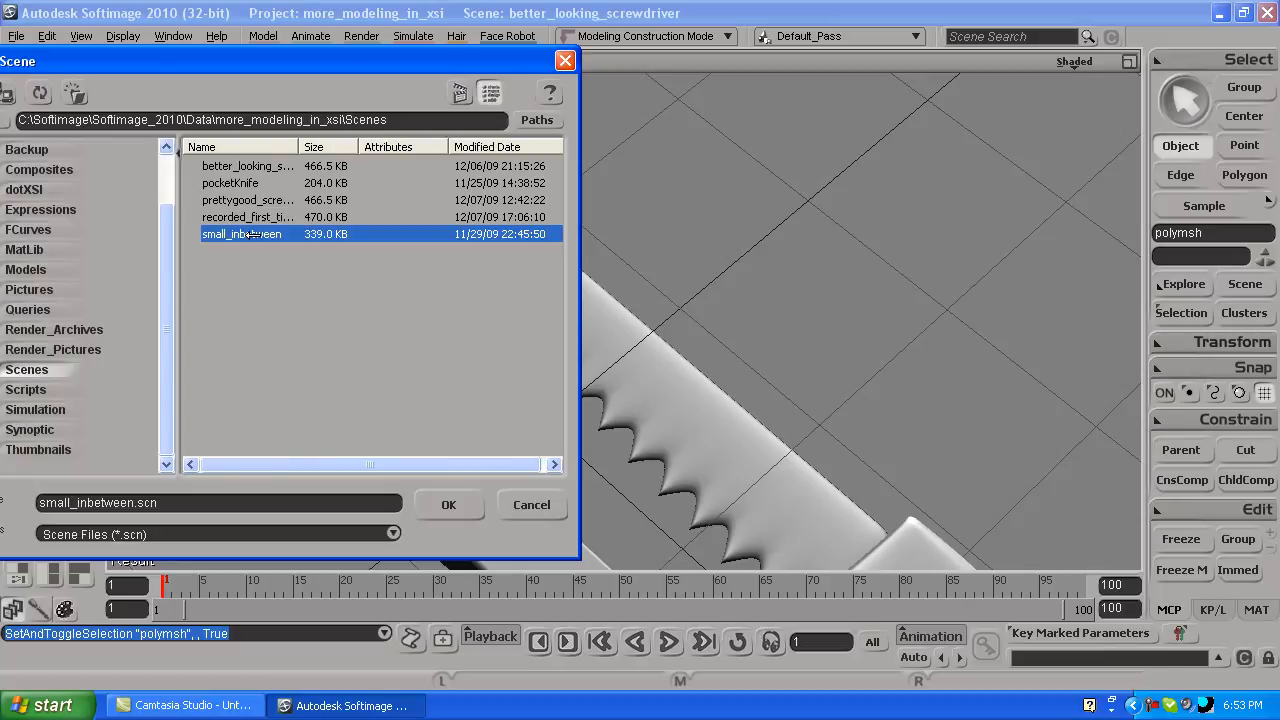
pyautogui.click(449, 505)
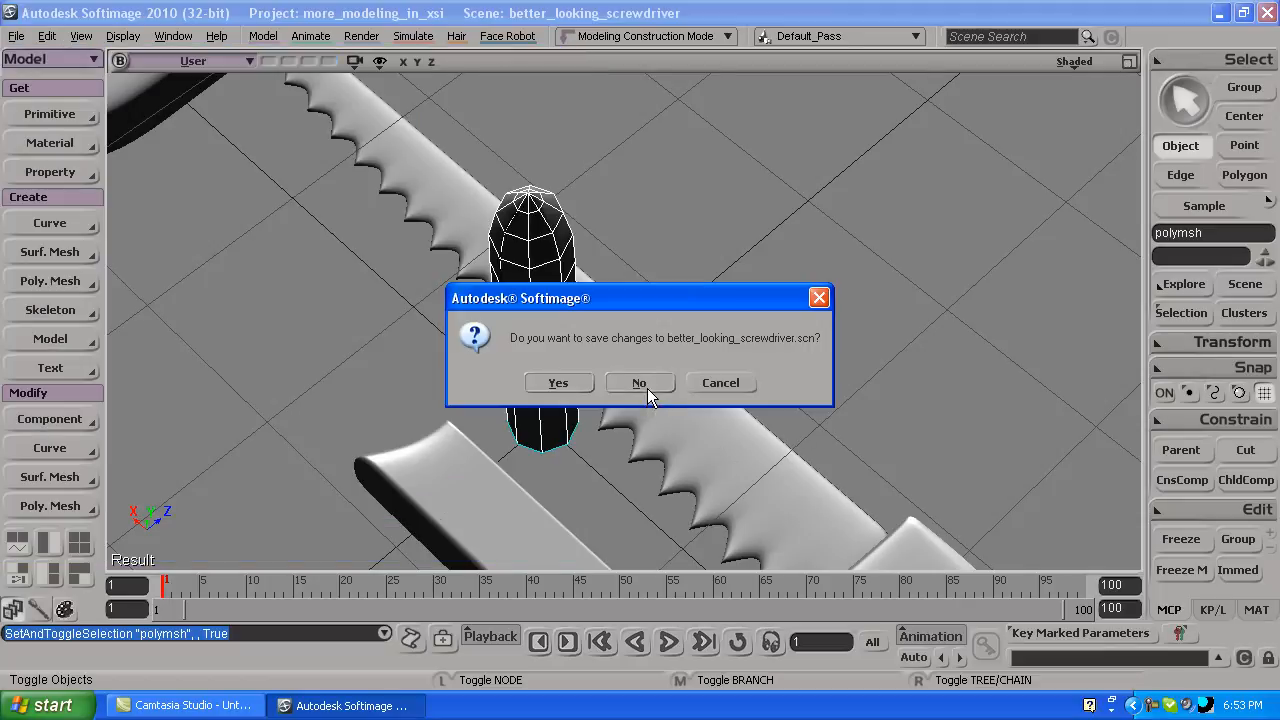
pyautogui.click(645, 386)
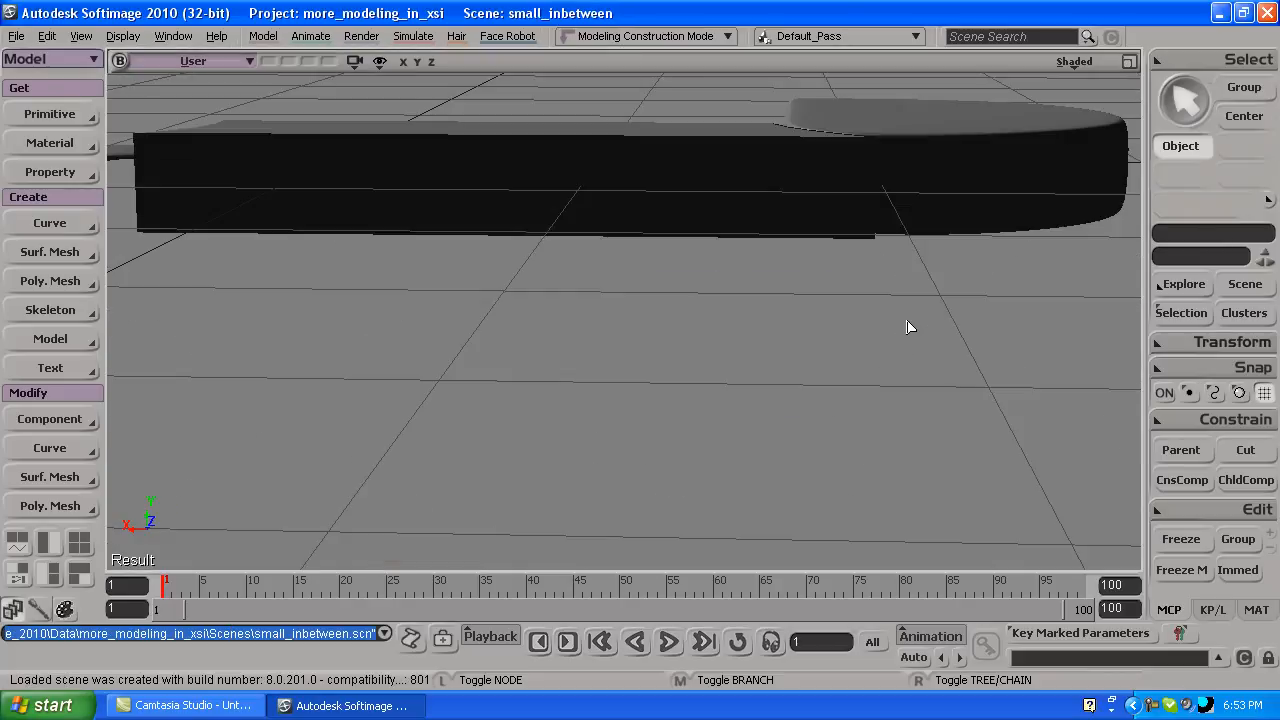
# In the Right view, draw a six-point cubic CV half-profile from the vertical axis at height about 2.02 down to about 0.1.
pyautogui.click(1130, 62)
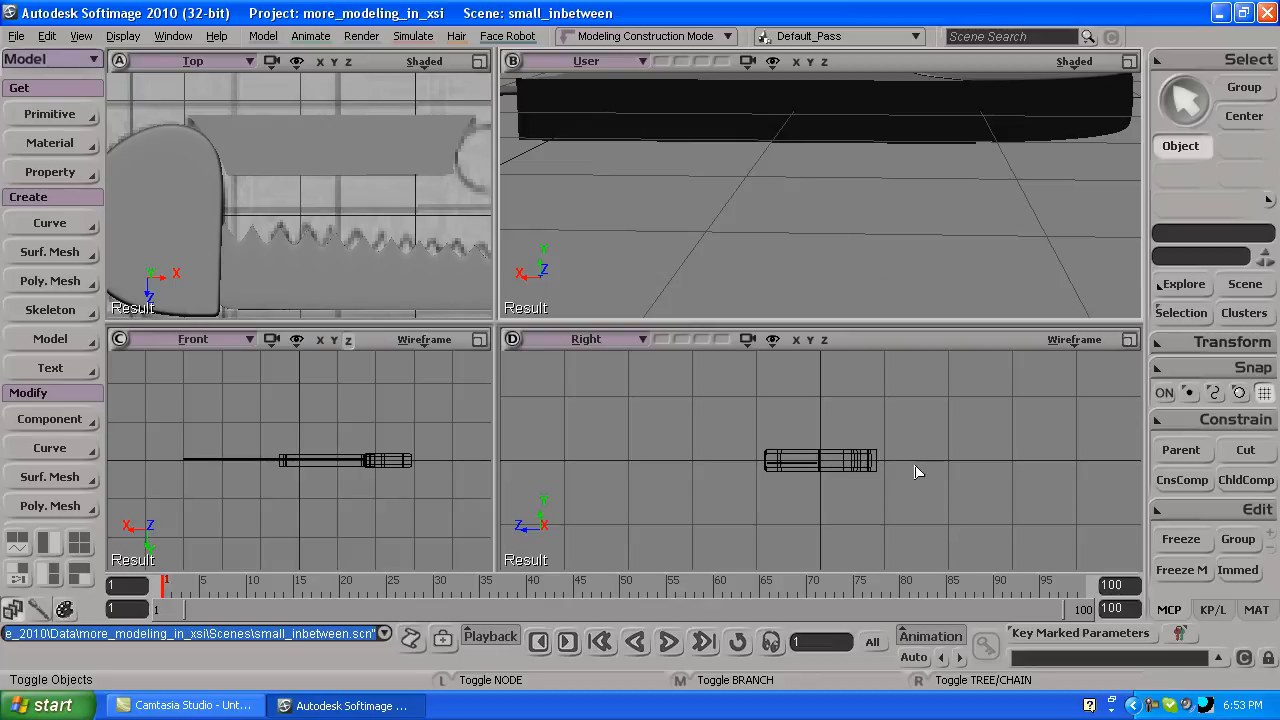
pyautogui.click(1129, 340)
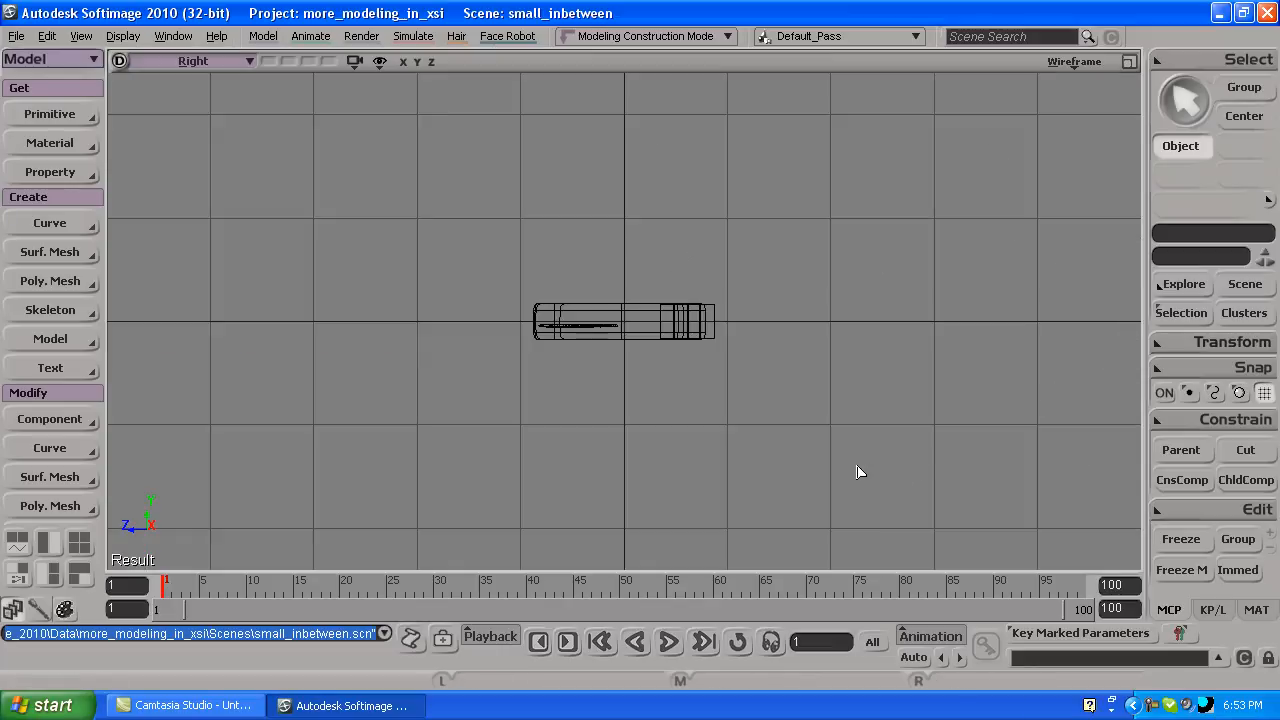
pyautogui.press('s')
pyautogui.moveTo(760, 454); pyautogui.dragTo(789, 497, button='middle')
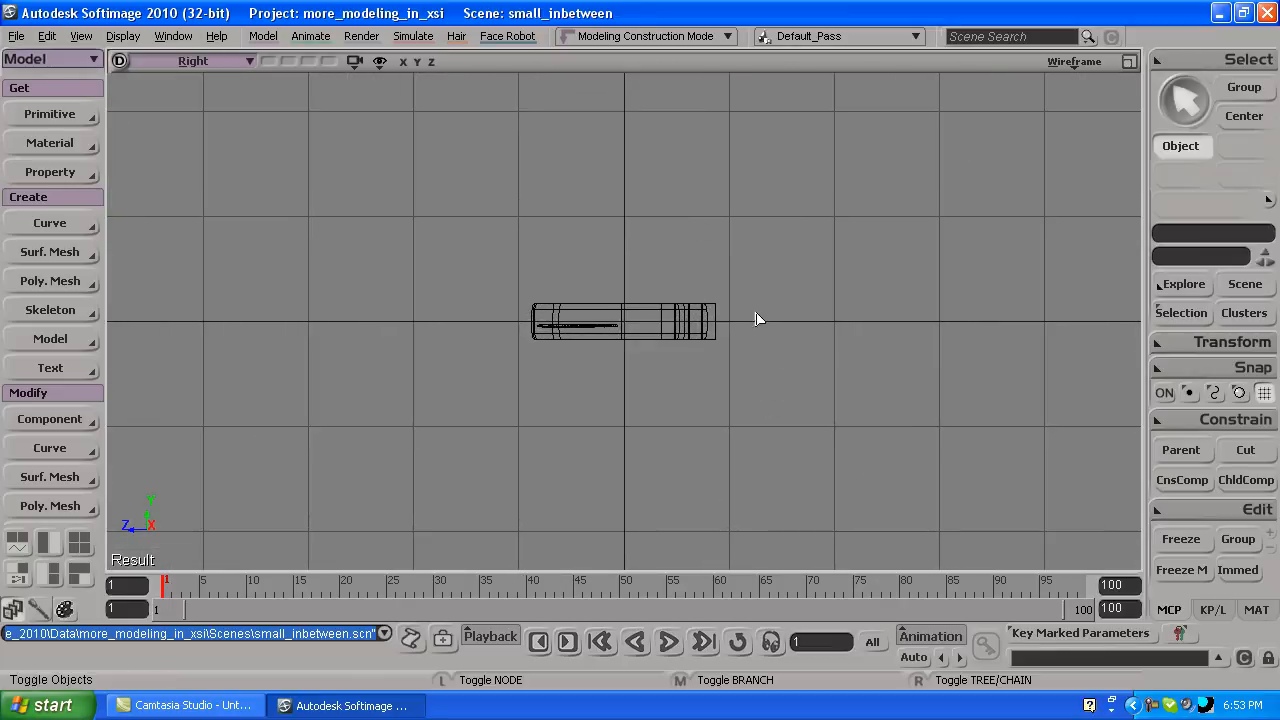
pyautogui.click(66, 224)
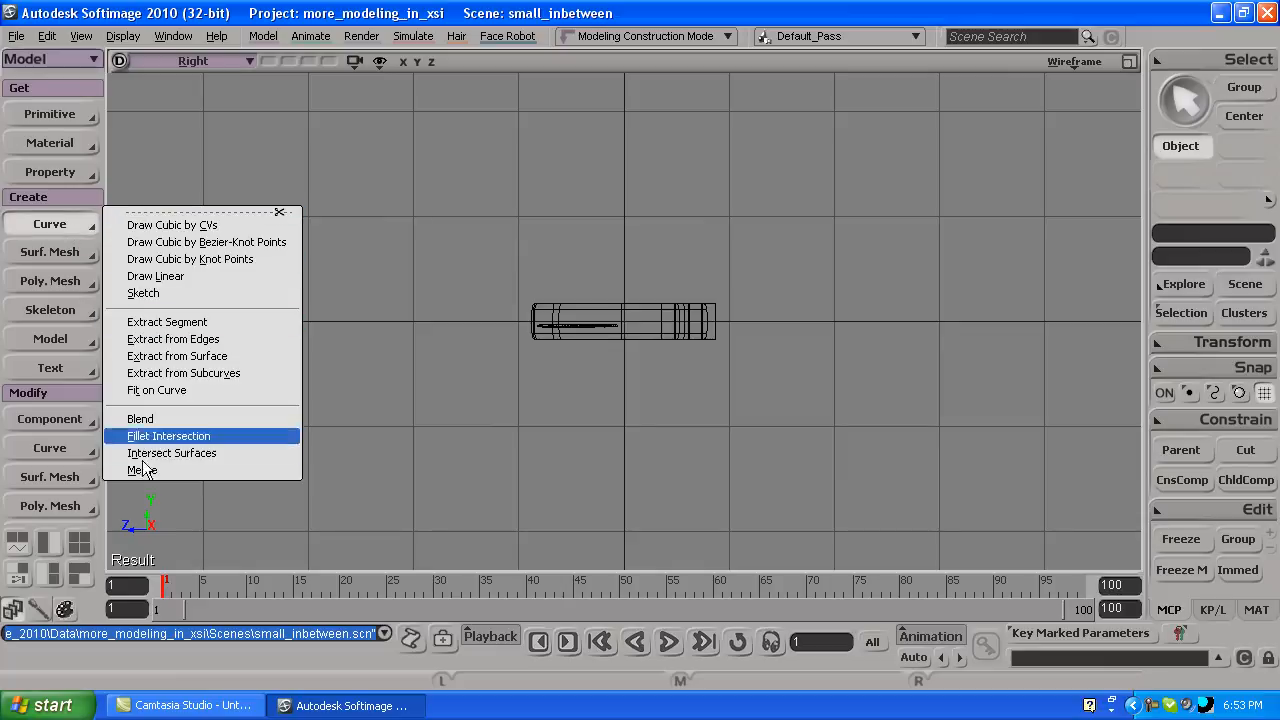
pyautogui.click(180, 226)
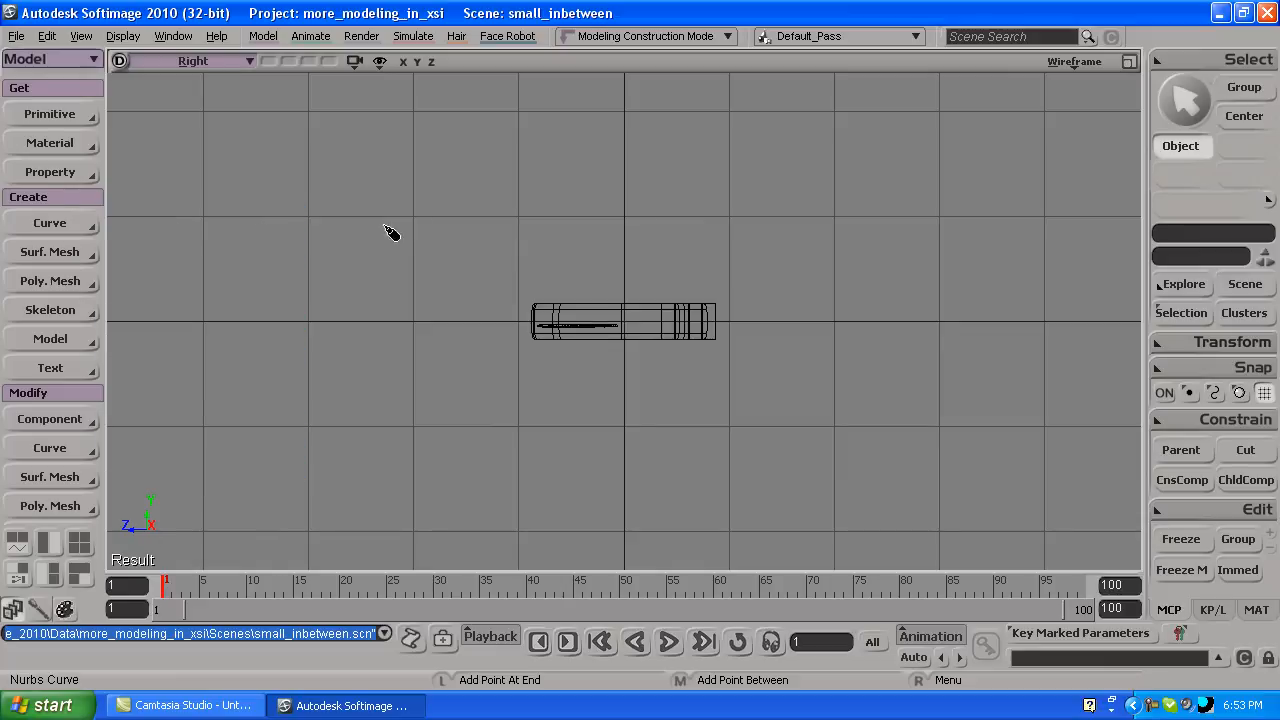
pyautogui.click(628, 114)
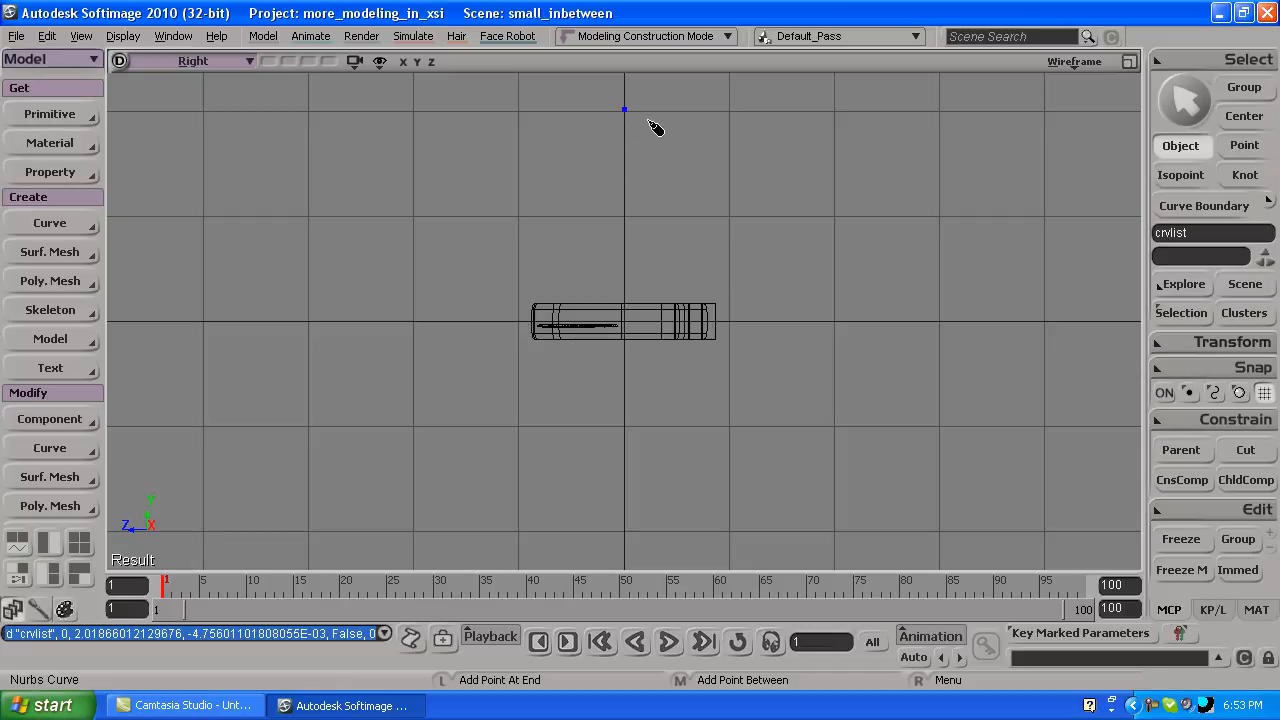
pyautogui.click(644, 117)
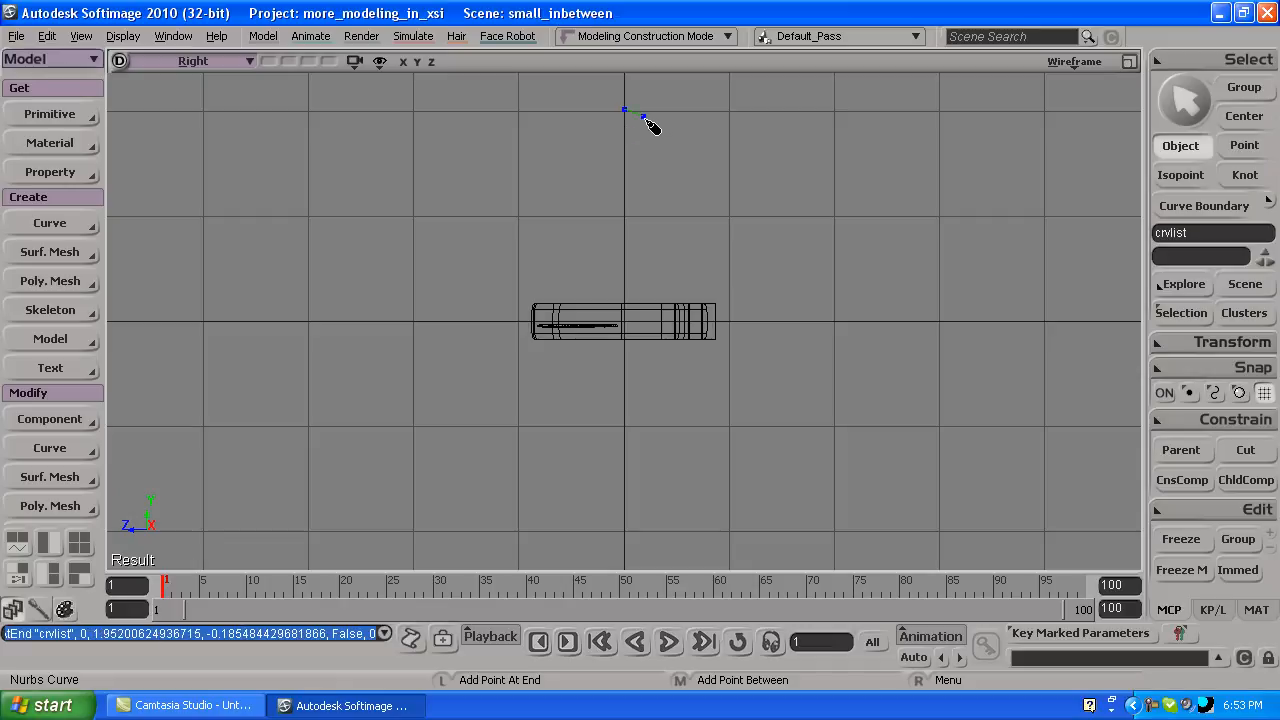
pyautogui.click(657, 122)
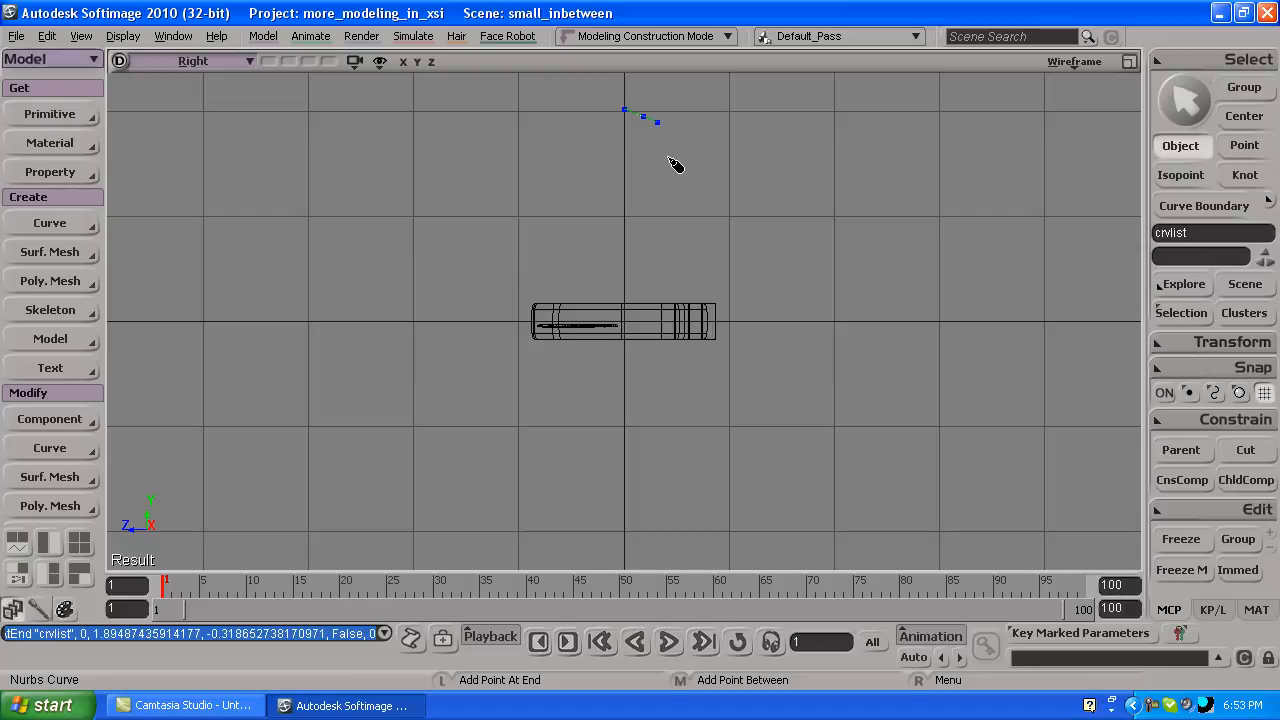
pyautogui.click(666, 153)
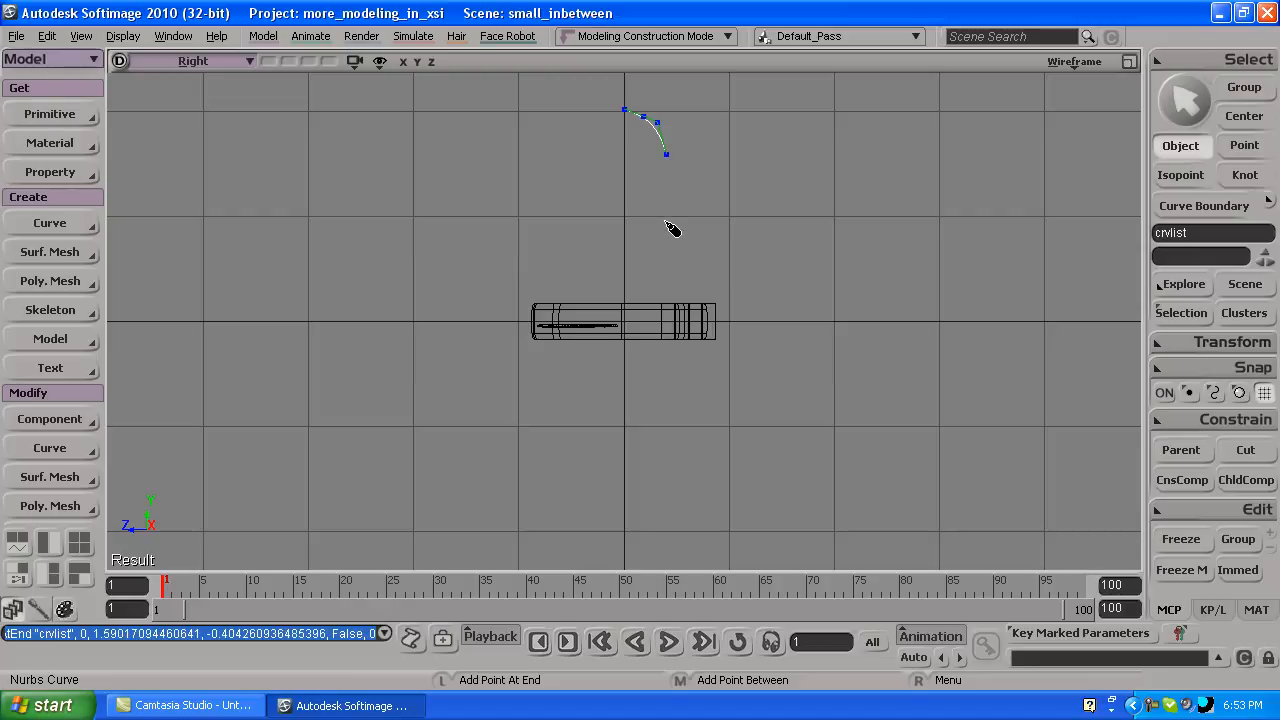
pyautogui.click(662, 213)
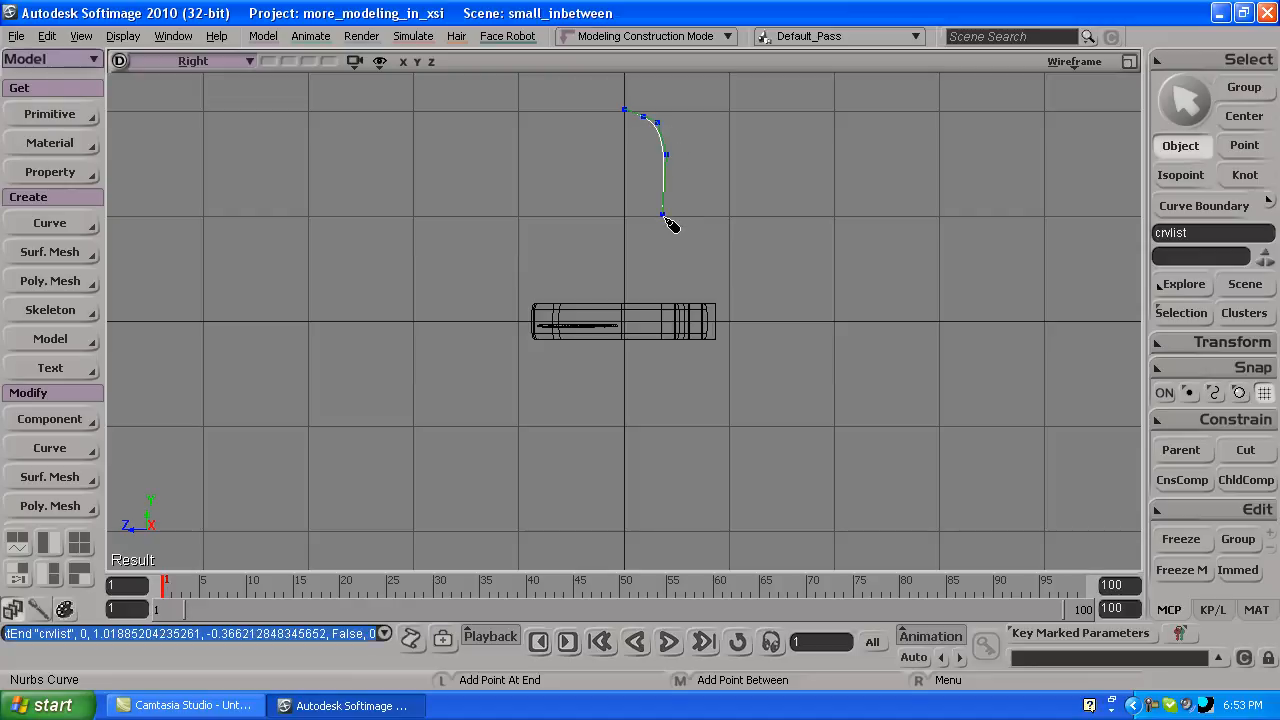
pyautogui.click(660, 312)
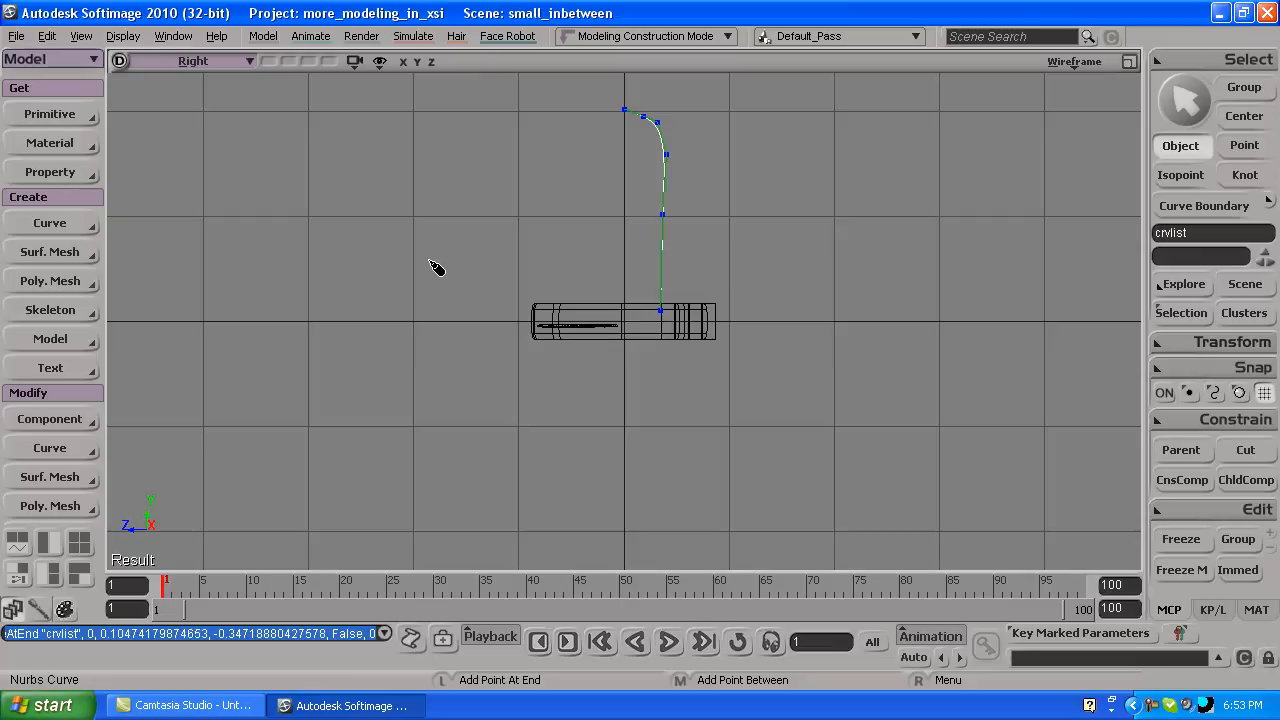
pyautogui.press('space')
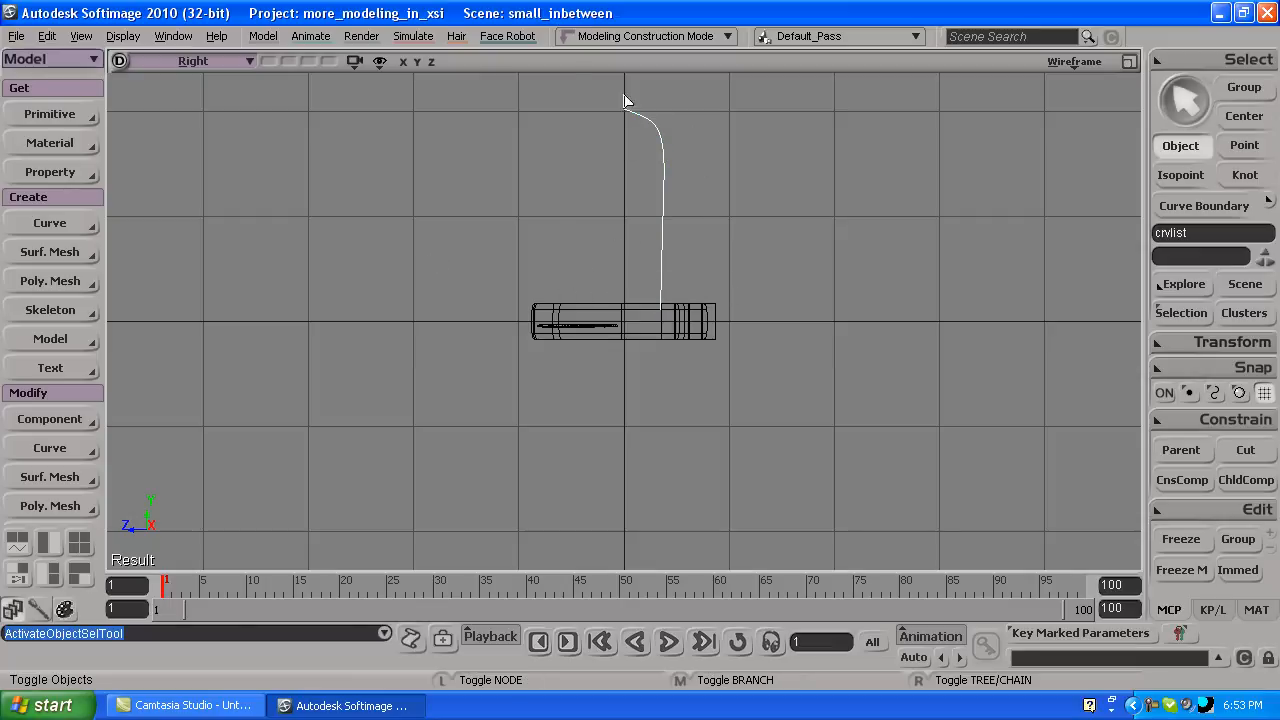
# Move the profile curve's lower four points horizontally toward the vertical centre axis to make the shaft slimmer.
pyautogui.press('t')
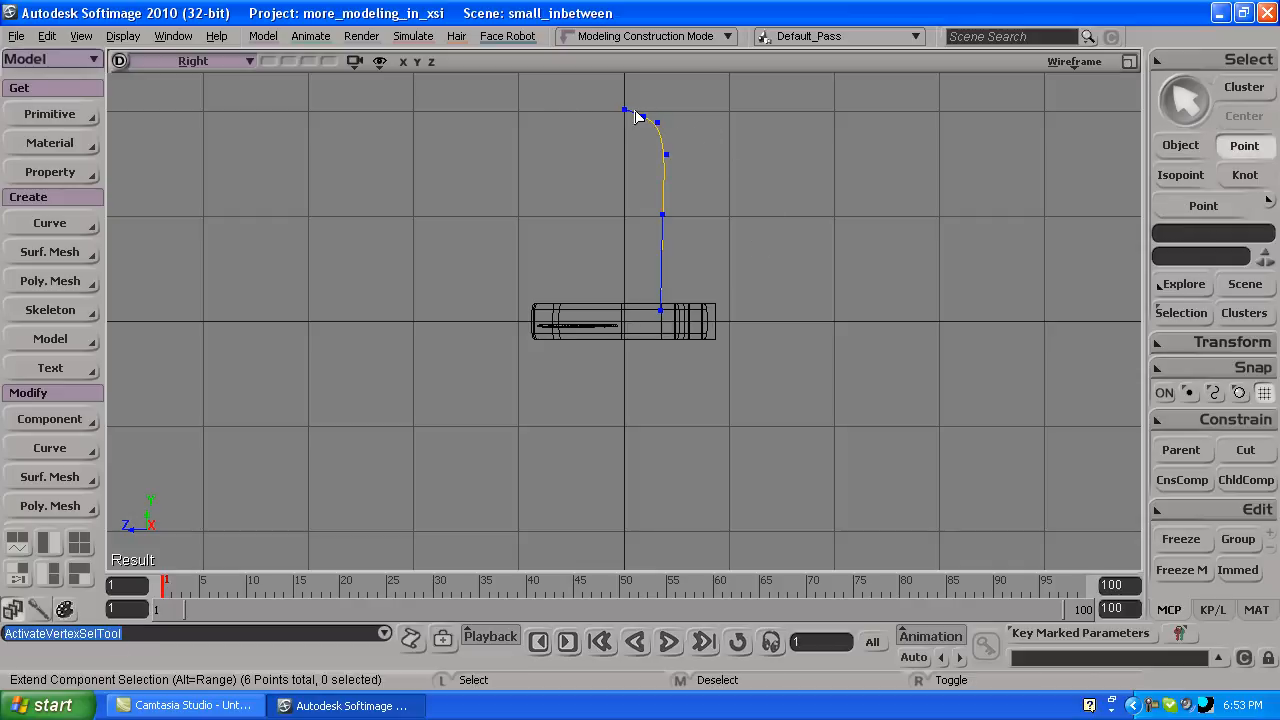
pyautogui.moveTo(635, 110); pyautogui.dragTo(676, 283)
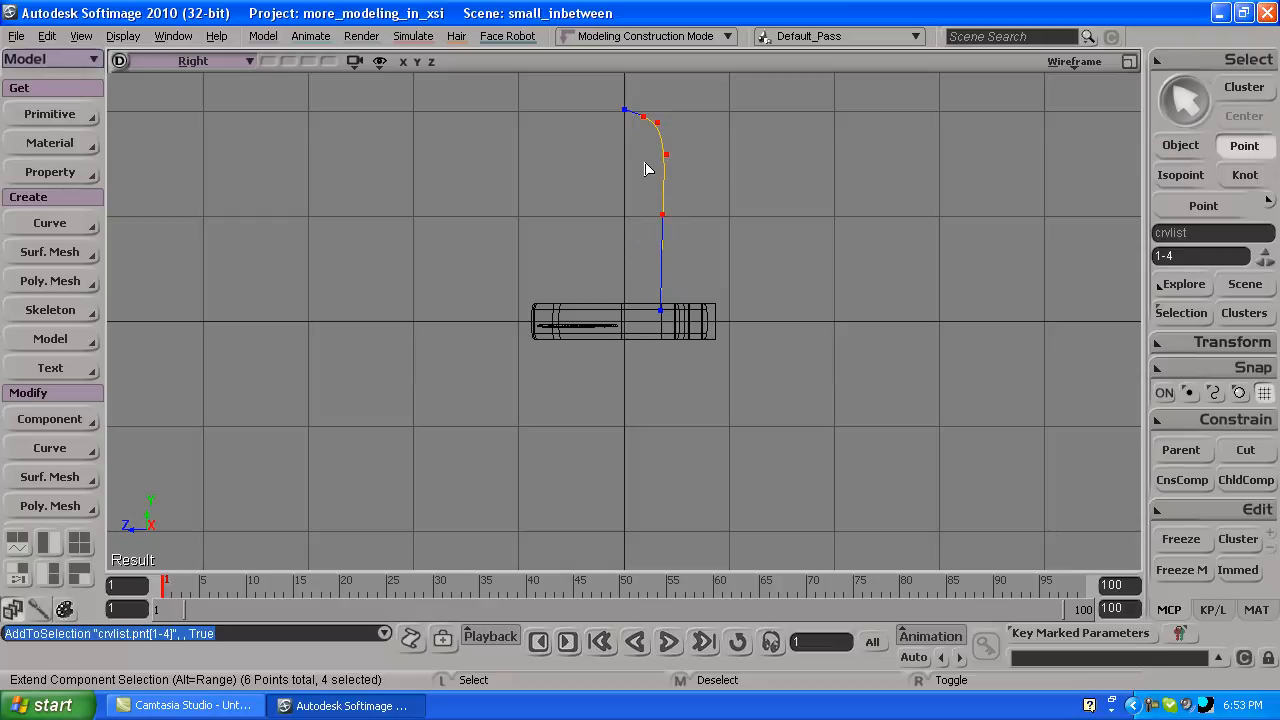
pyautogui.press('space')
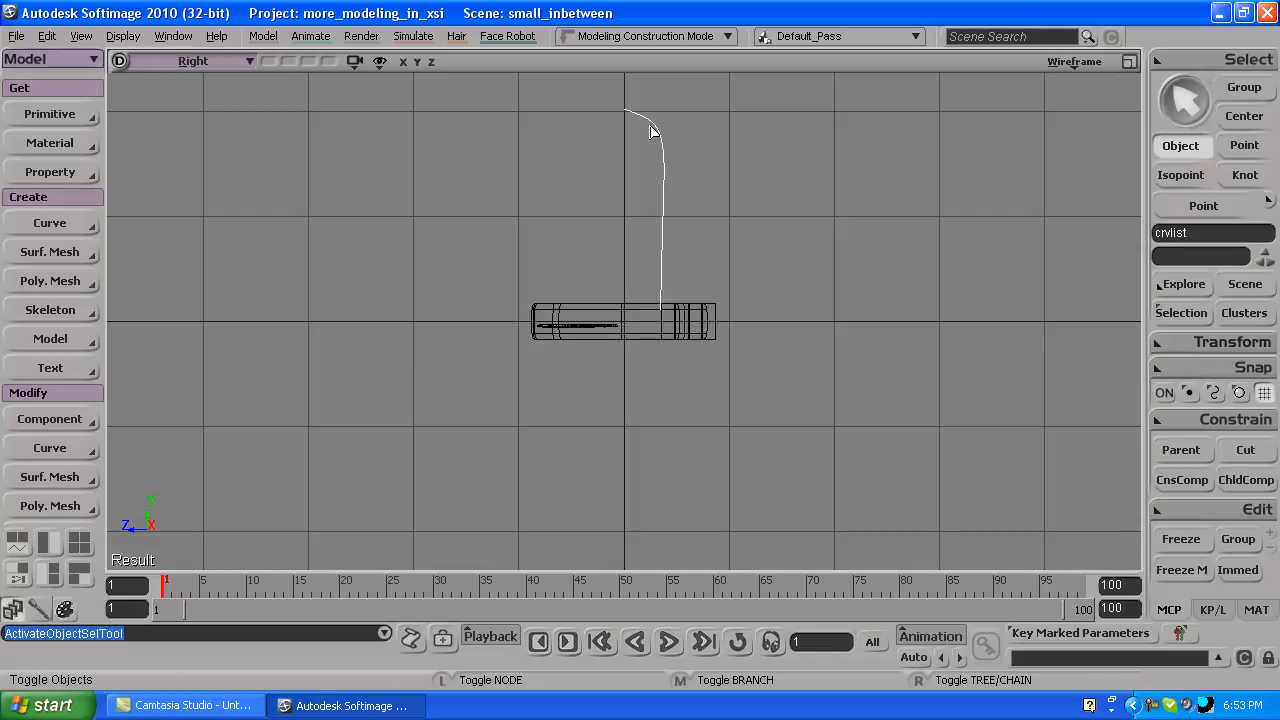
pyautogui.press('t')
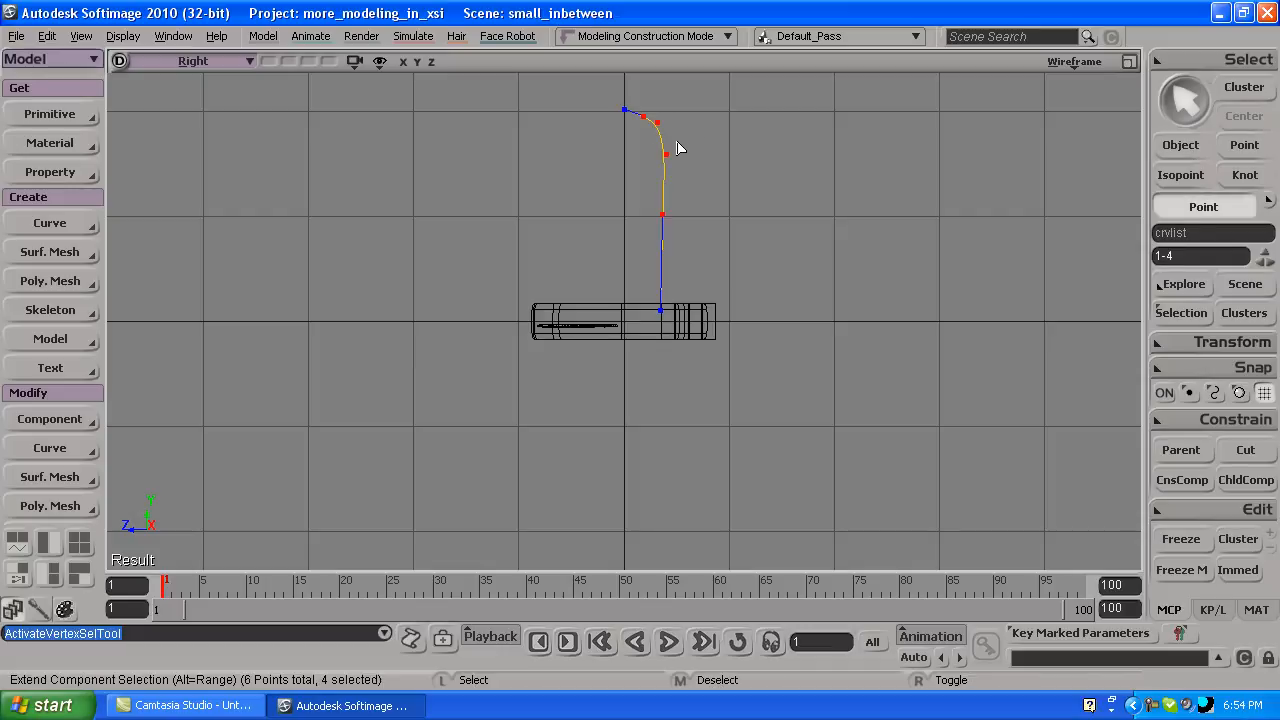
pyautogui.moveTo(647, 121); pyautogui.dragTo(678, 327)
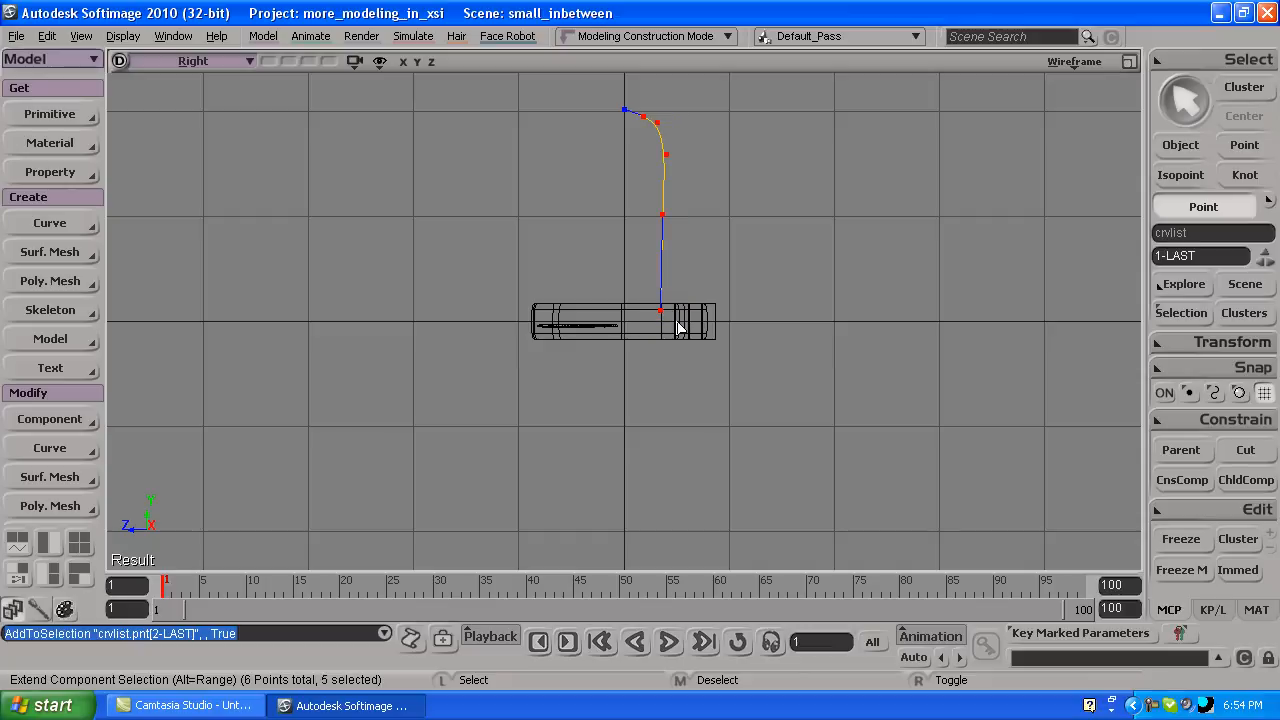
pyautogui.rightClick(643, 118)
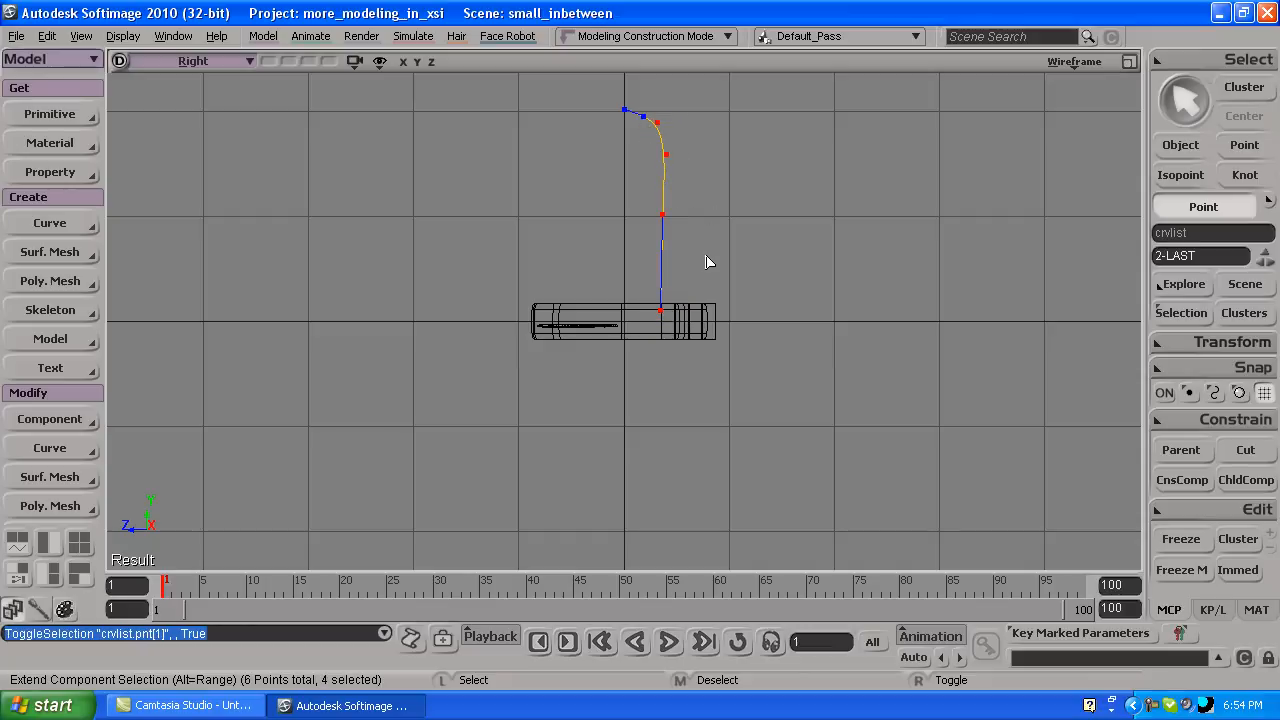
pyautogui.press('v')
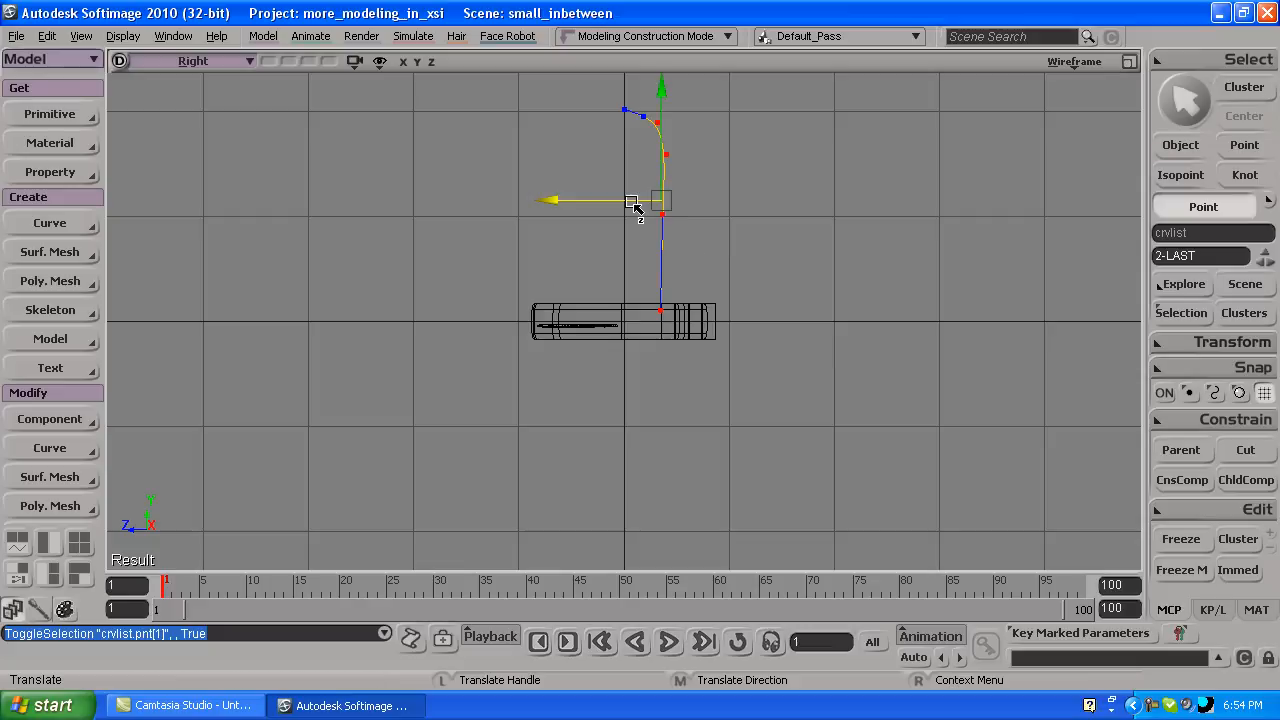
pyautogui.moveTo(633, 205); pyautogui.dragTo(621, 207)
pyautogui.press('space')
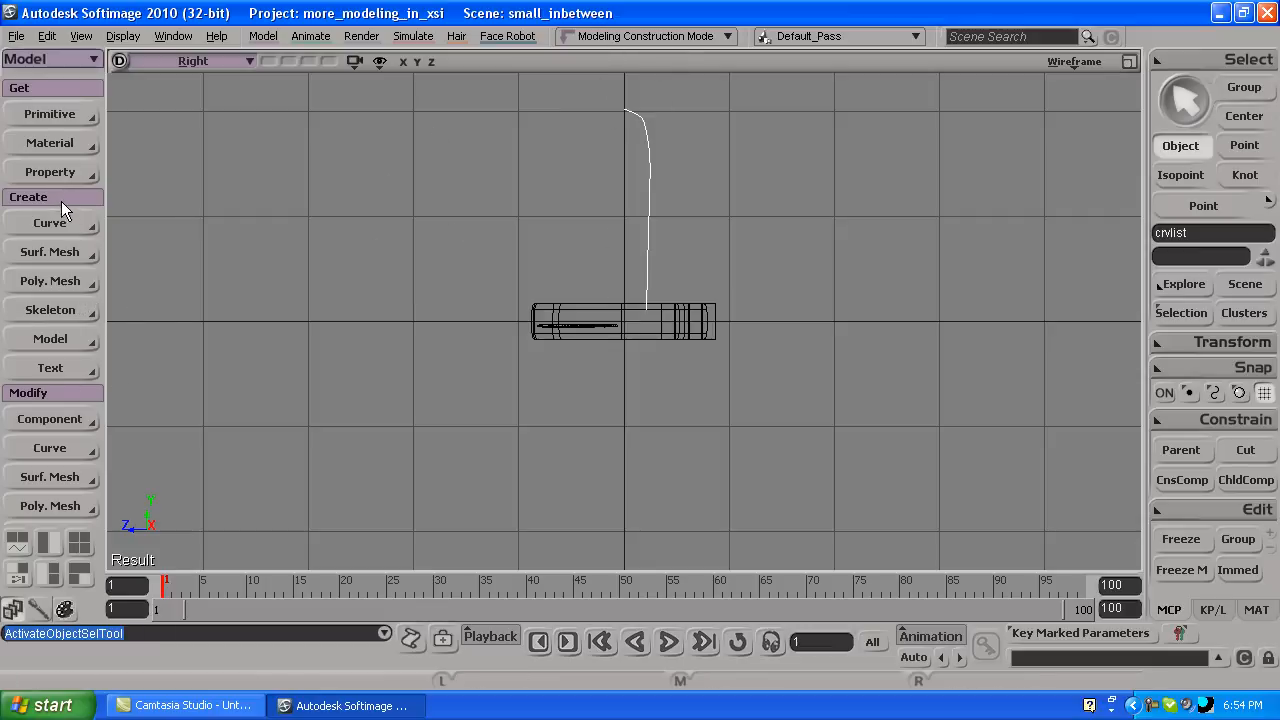
# Revolve the profile curve around the Y axis into a polygon mesh and set its per-span U subdivisions to 6.
pyautogui.click(53, 280)
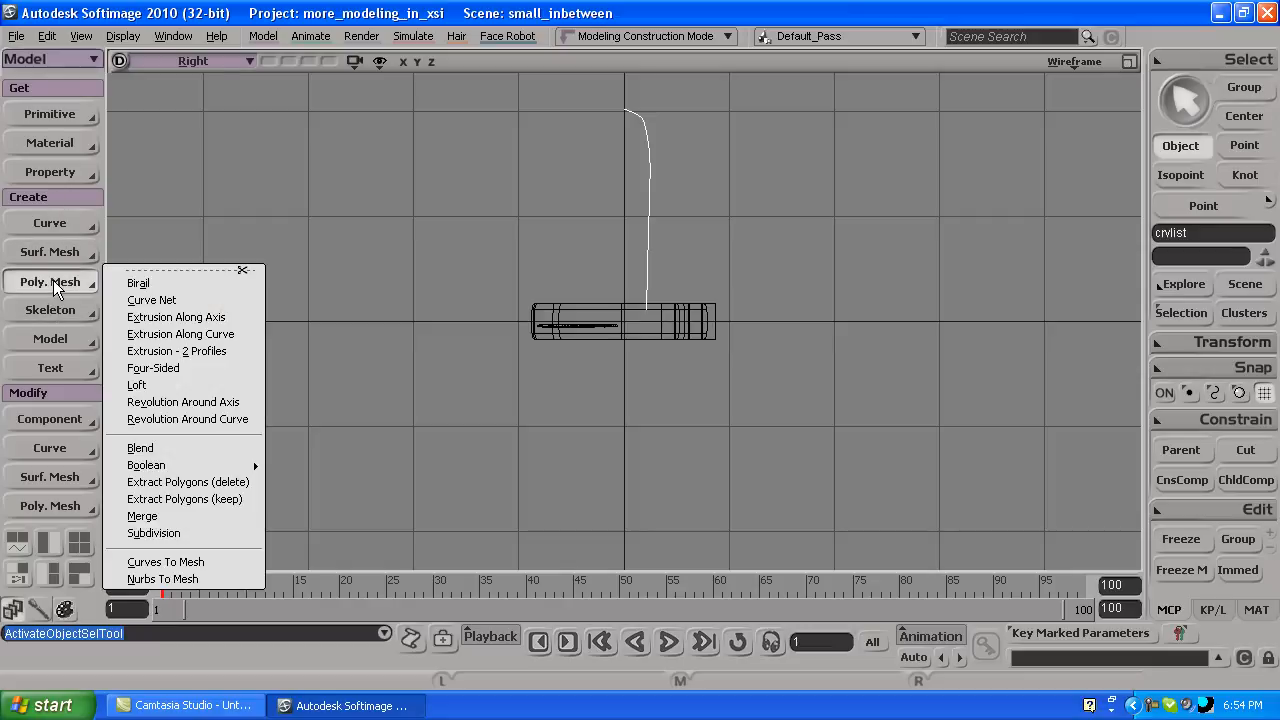
pyautogui.click(204, 404)
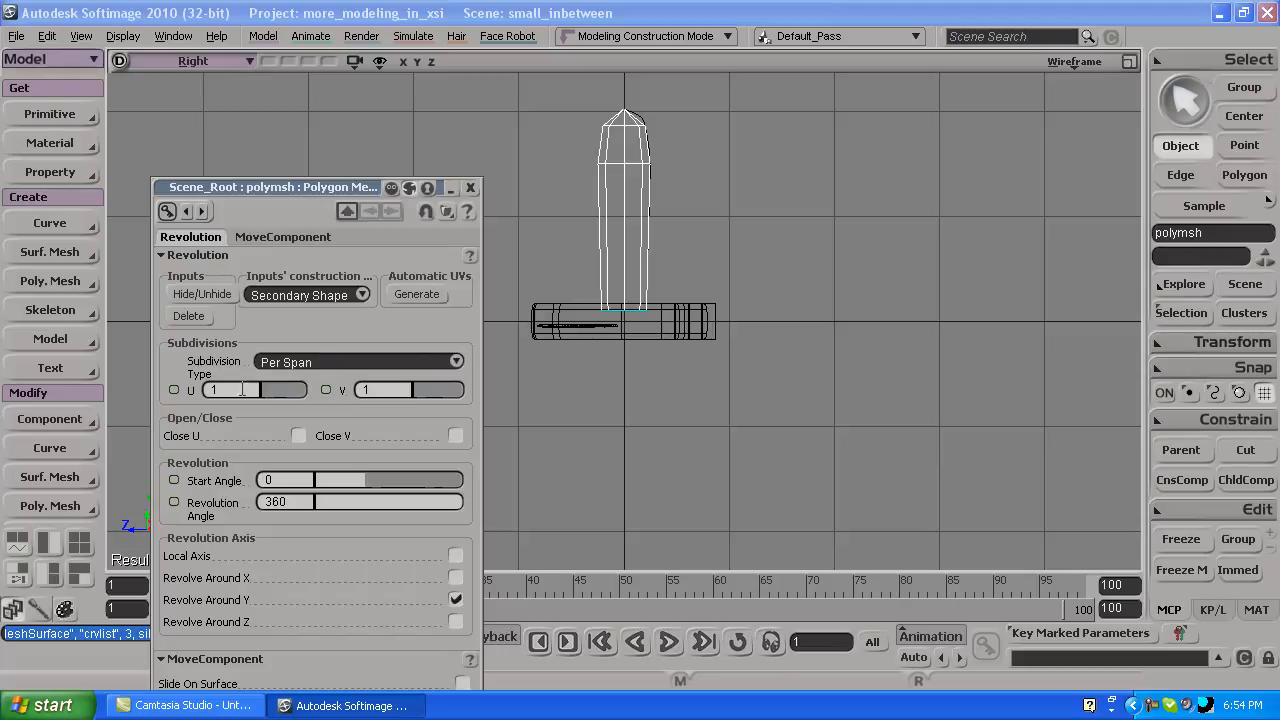
pyautogui.doubleClick(244, 390)
pyautogui.write('6')
pyautogui.press('Return')
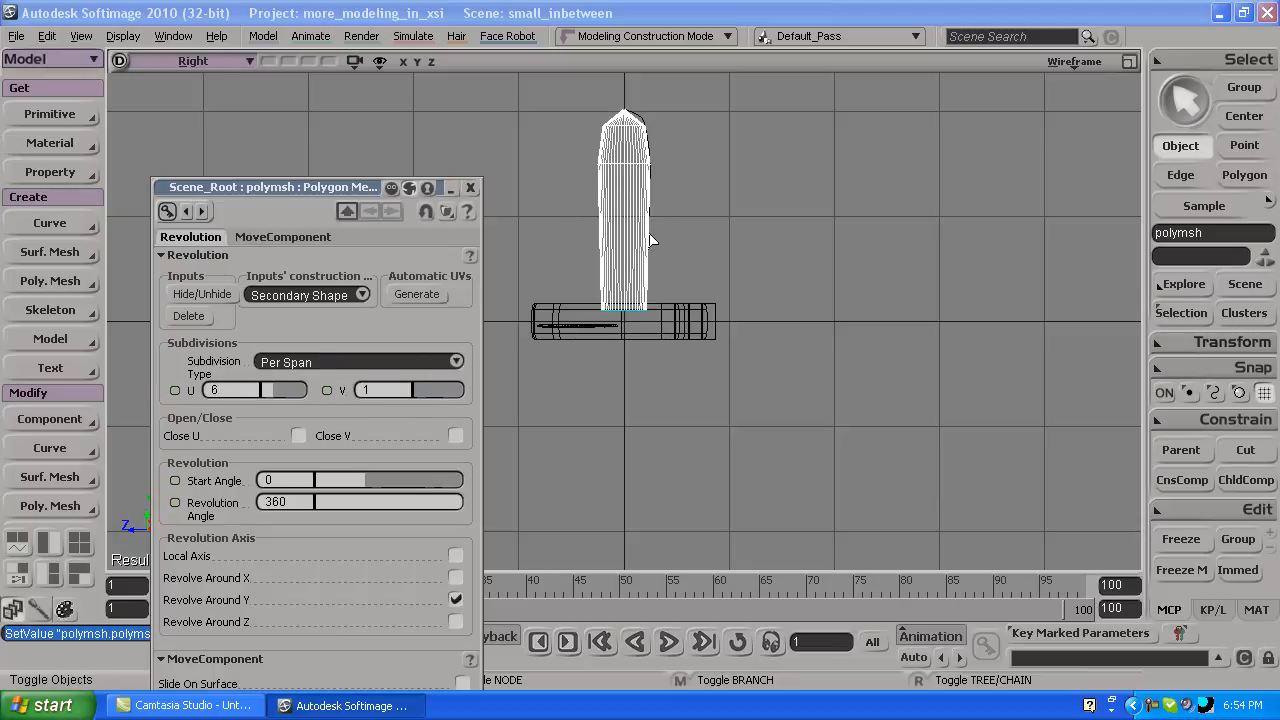
# Change the revolution's subdivision type to Absolute with 8 subdivisions in both U and V.
pyautogui.click(456, 361)
pyautogui.click(309, 376)
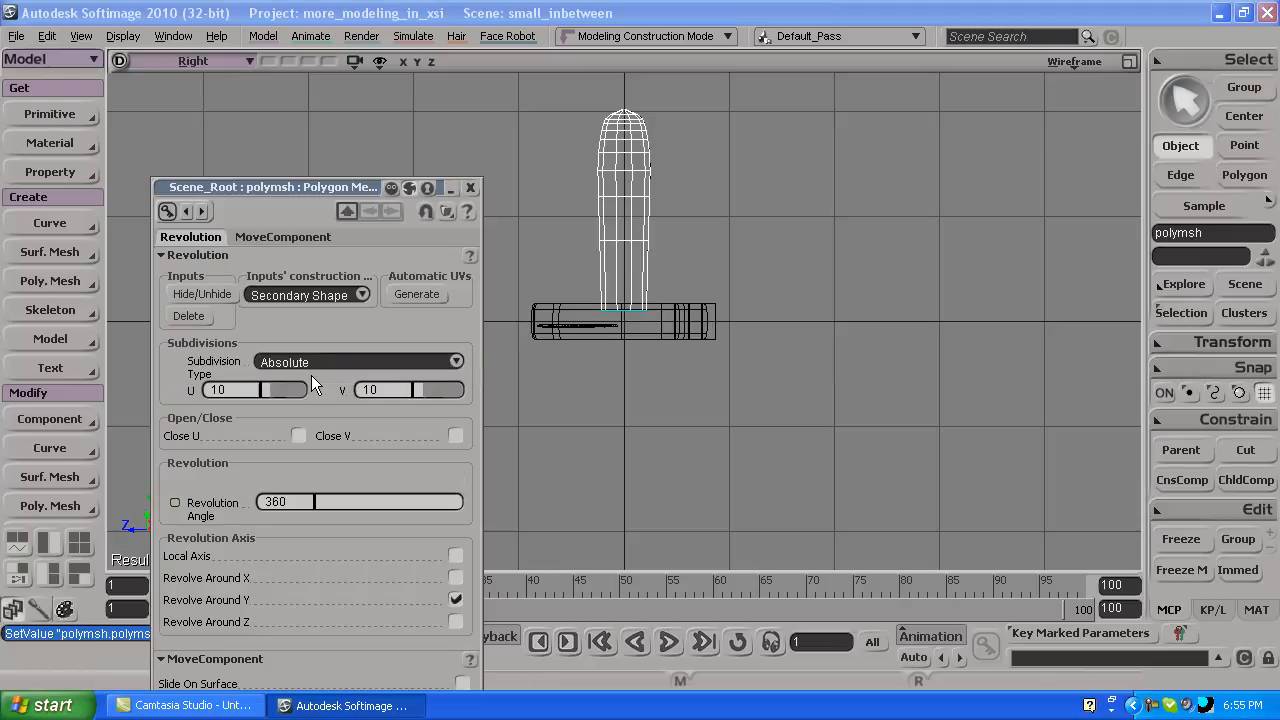
pyautogui.doubleClick(230, 389)
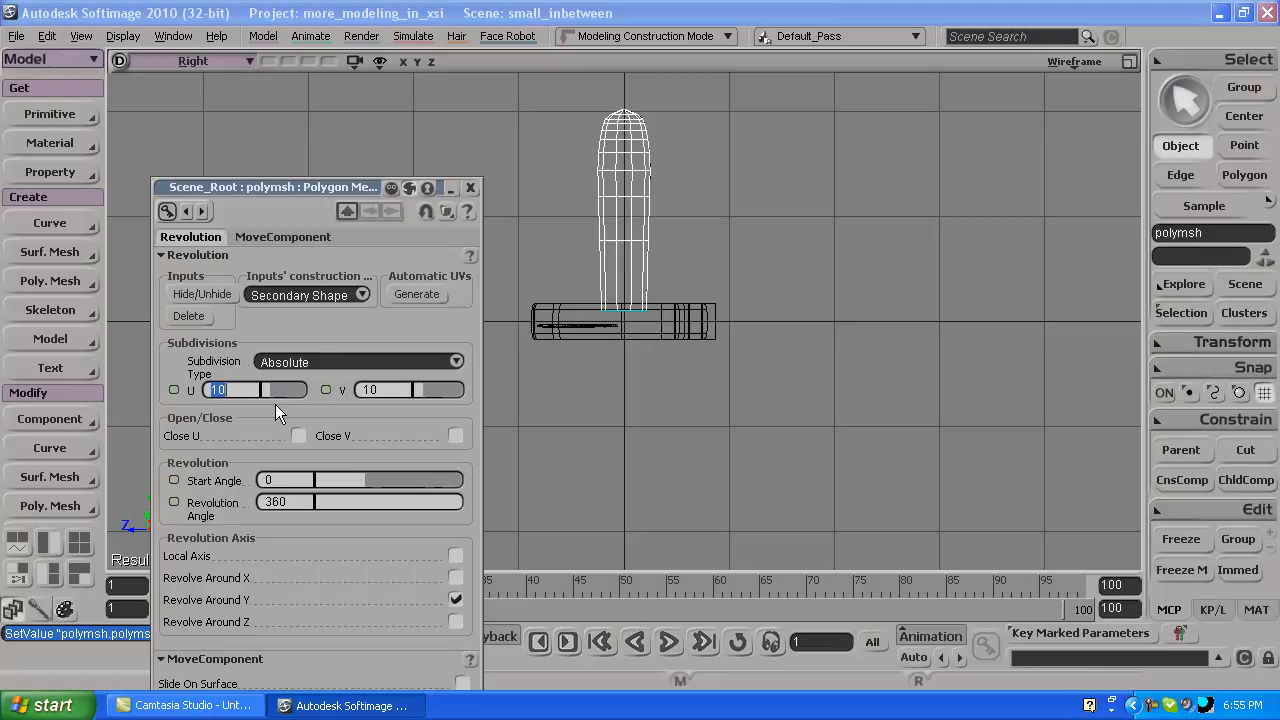
pyautogui.write('8')
pyautogui.doubleClick(393, 389)
pyautogui.write('8')
pyautogui.press('Return')
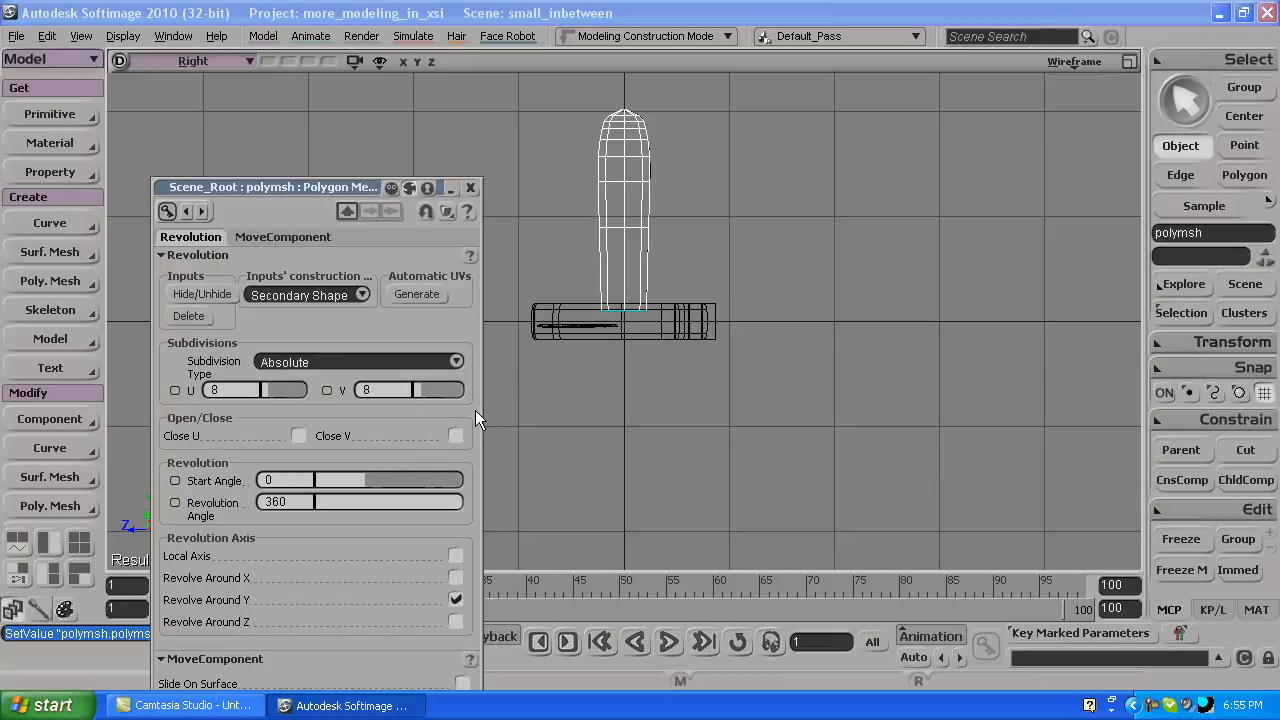
pyautogui.press('Return')
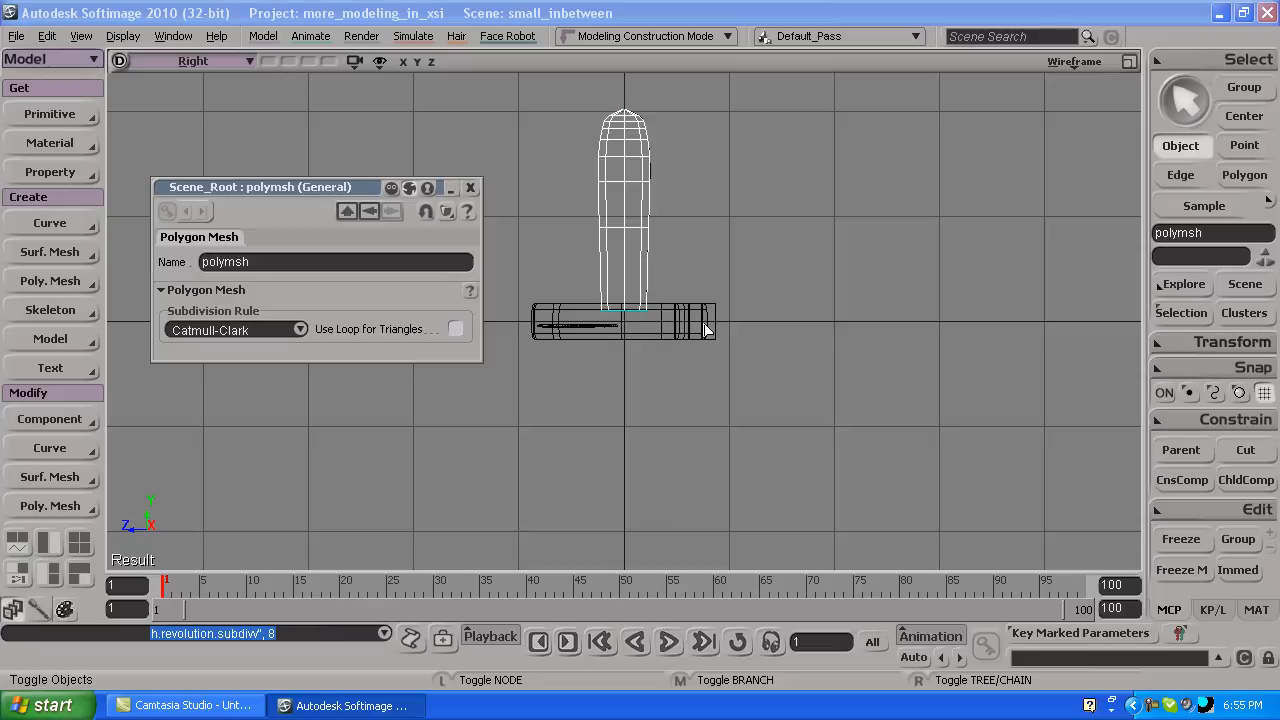
# Set the Right view's display mode to Shaded to show the revolved shaft as a solid.
pyautogui.click(1083, 63)
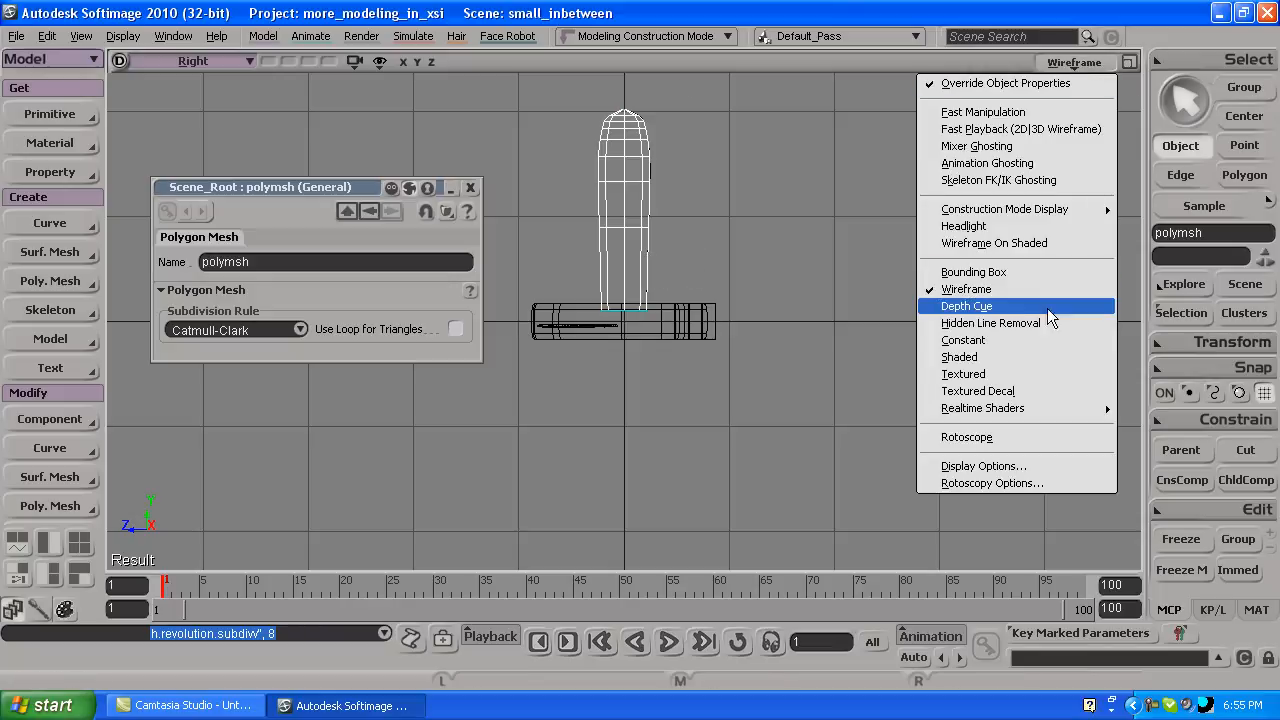
pyautogui.click(960, 357)
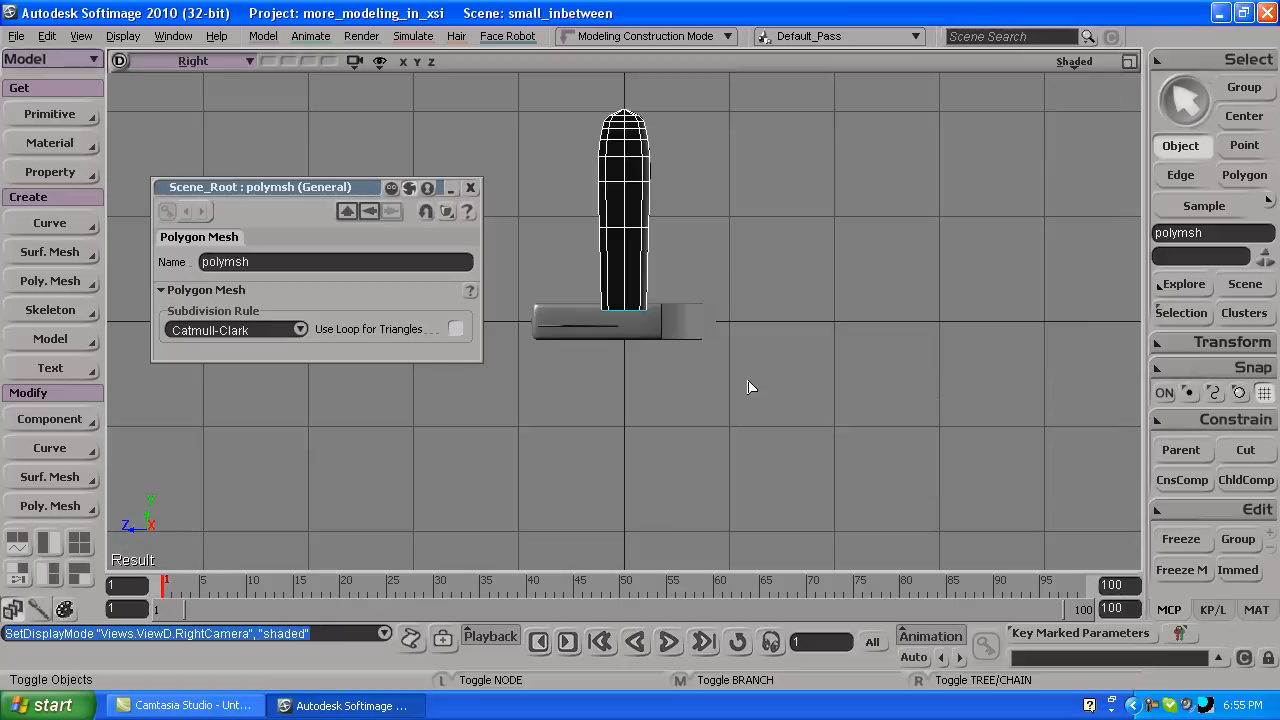
pyautogui.press('s')
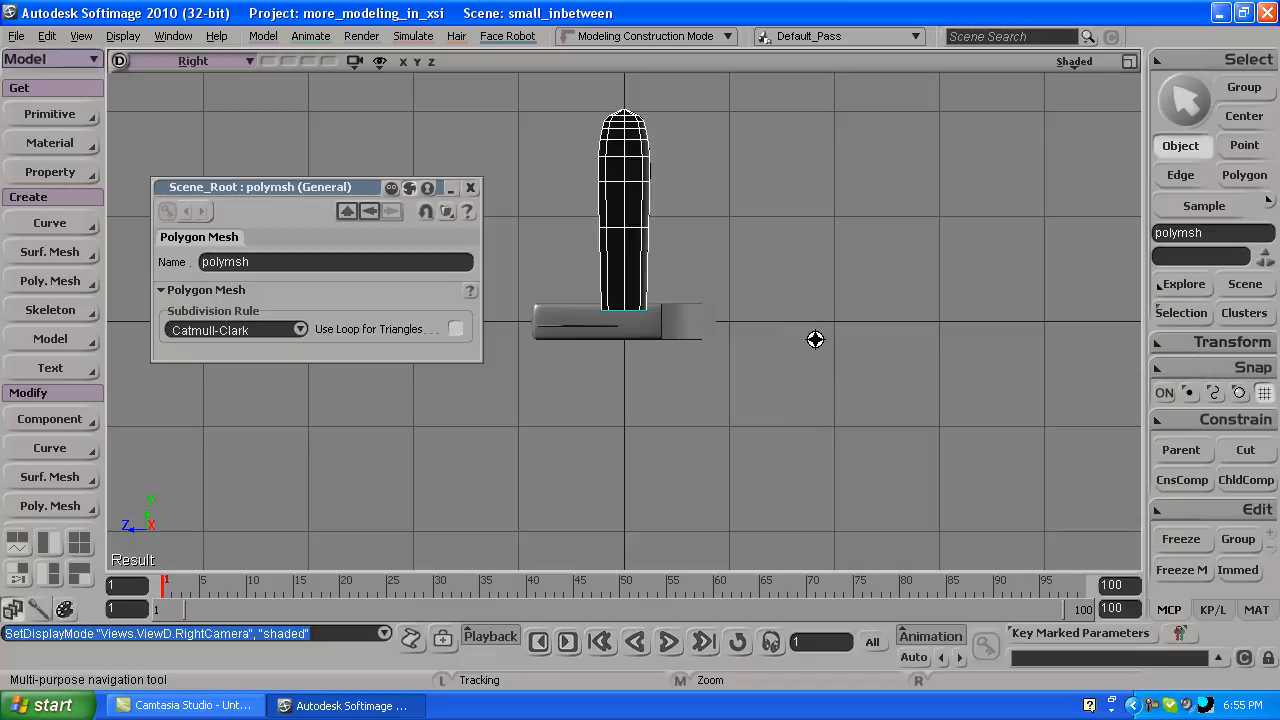
# Examine the revolved shaft up close from above in the maximized User view, with its property page closed.
pyautogui.click(1128, 61)
pyautogui.click(1128, 61)
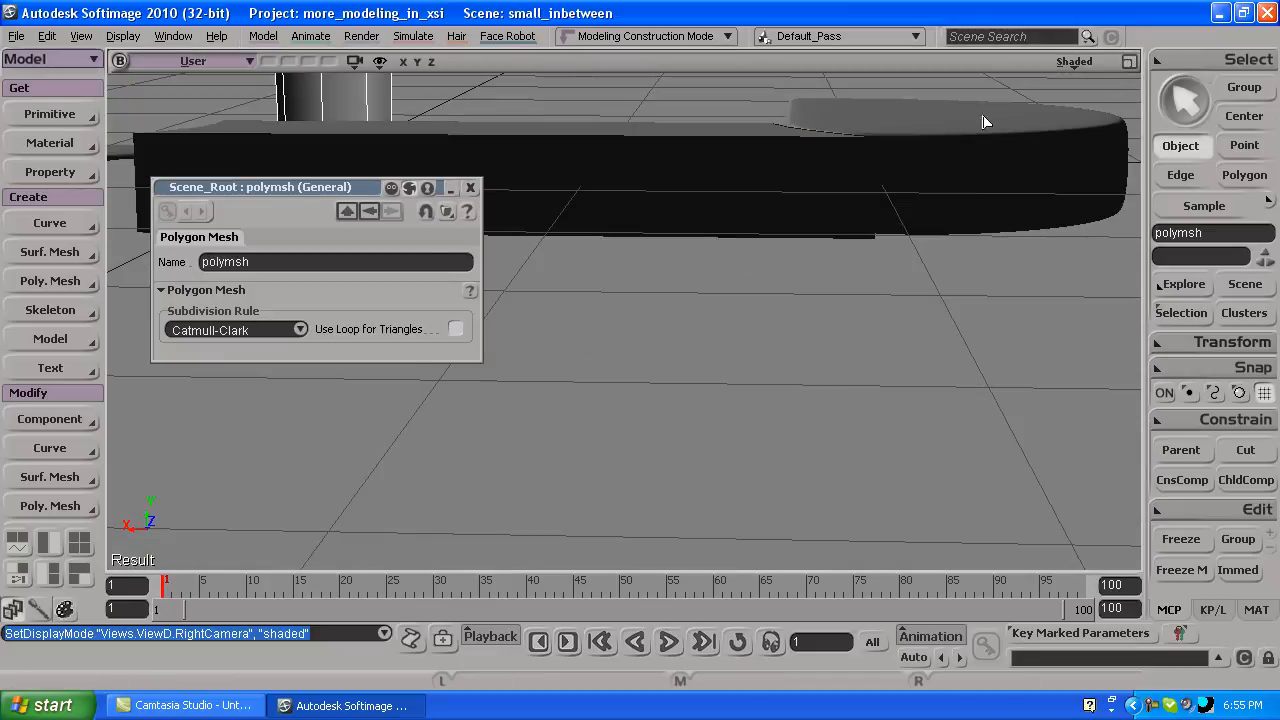
pyautogui.press('s')
pyautogui.moveTo(701, 352); pyautogui.dragTo(546, 329, button='middle')
pyautogui.moveTo(546, 329); pyautogui.dragTo(664, 671)
pyautogui.moveTo(680, 337); pyautogui.dragTo(664, 472)
pyautogui.moveTo(641, 389); pyautogui.dragTo(666, 590, button='right')
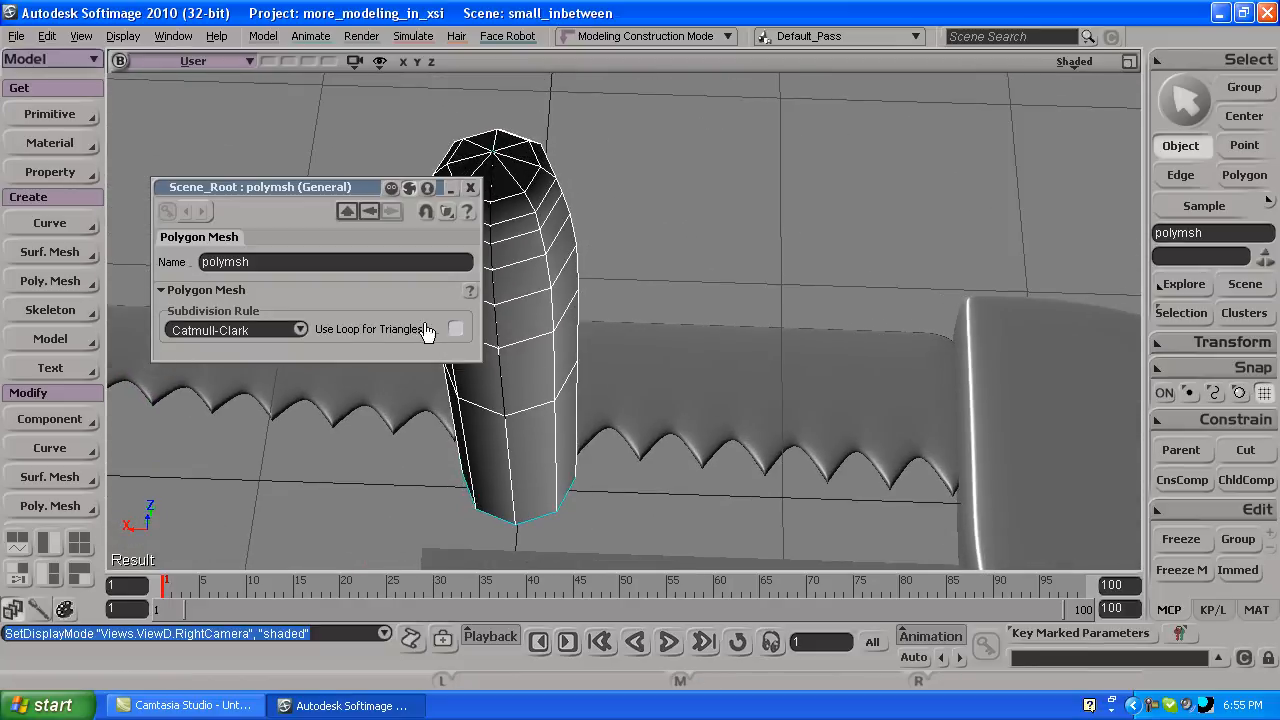
pyautogui.moveTo(339, 187); pyautogui.dragTo(188, 181)
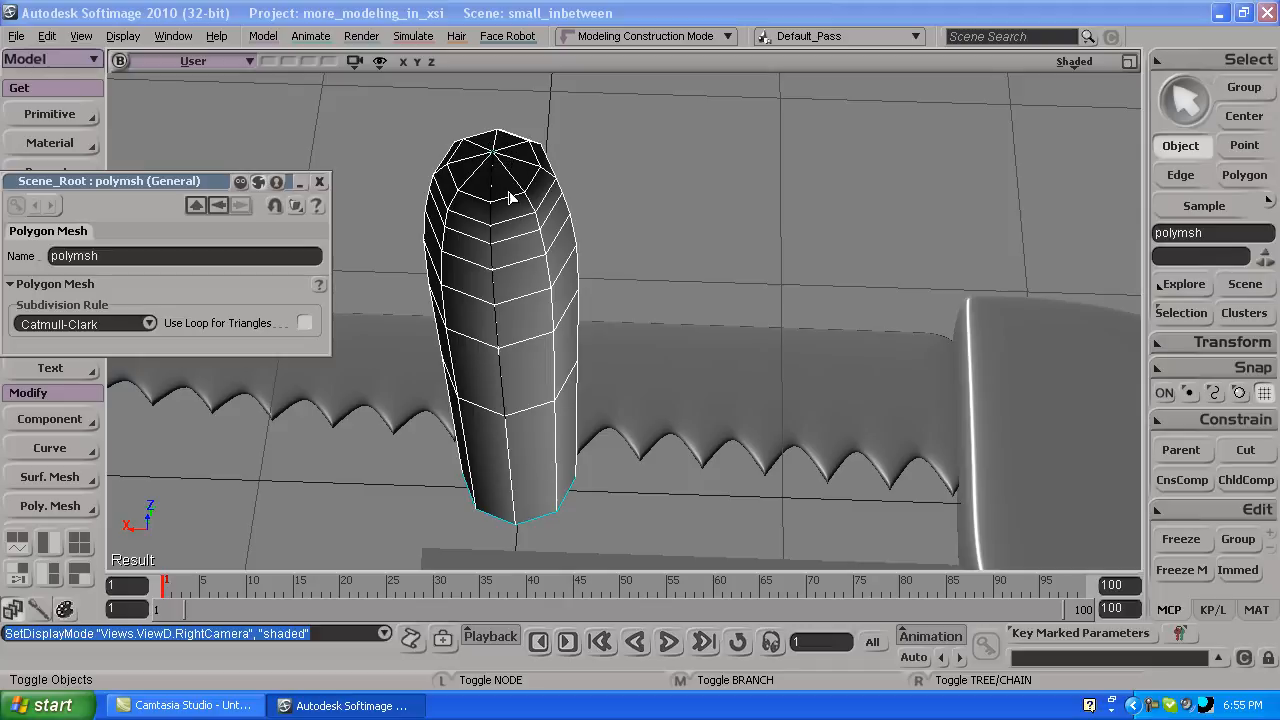
pyautogui.click(320, 181)
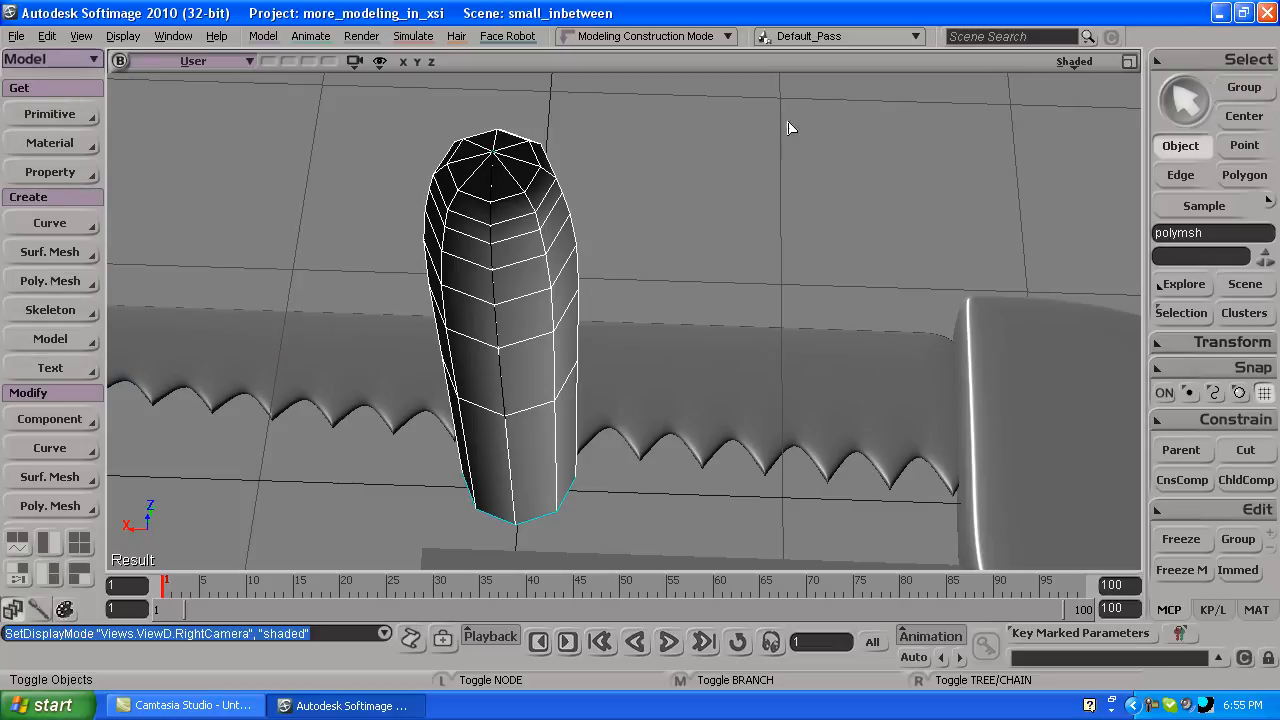
# Review the Revolution operator's properties on the shaft mesh.
pyautogui.click(1164, 313)
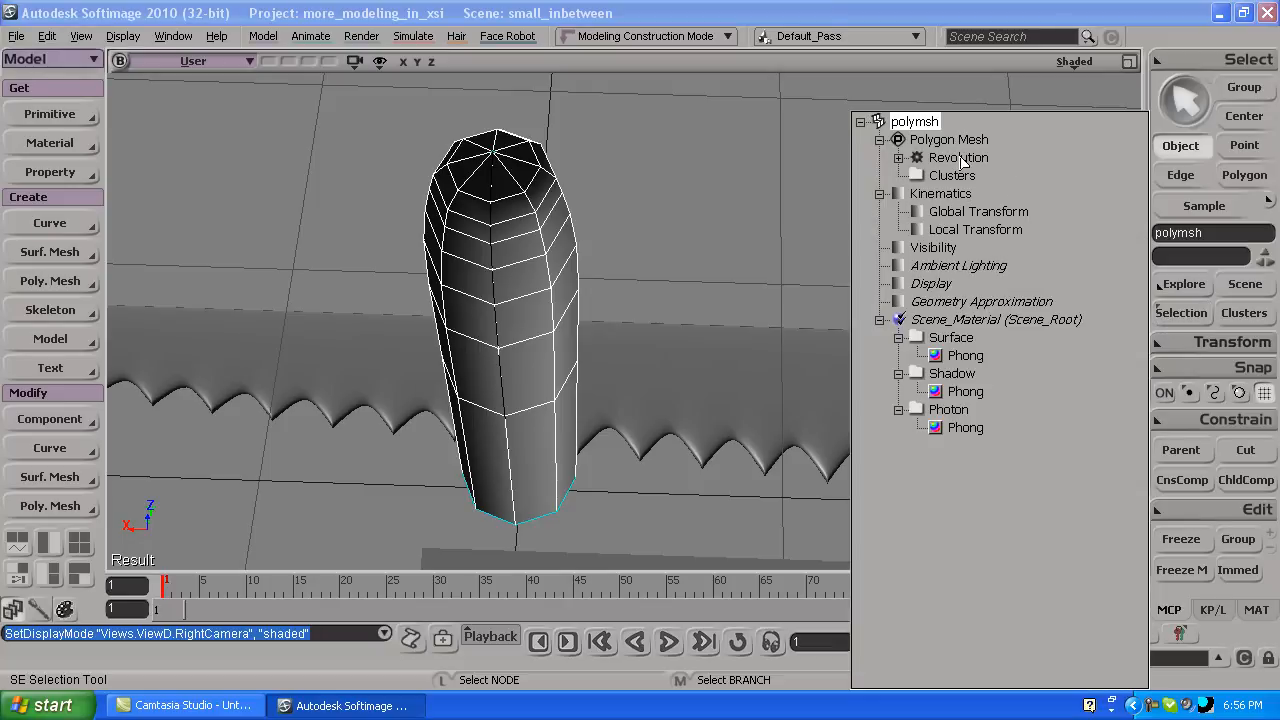
pyautogui.click(959, 159)
pyautogui.click(959, 159)
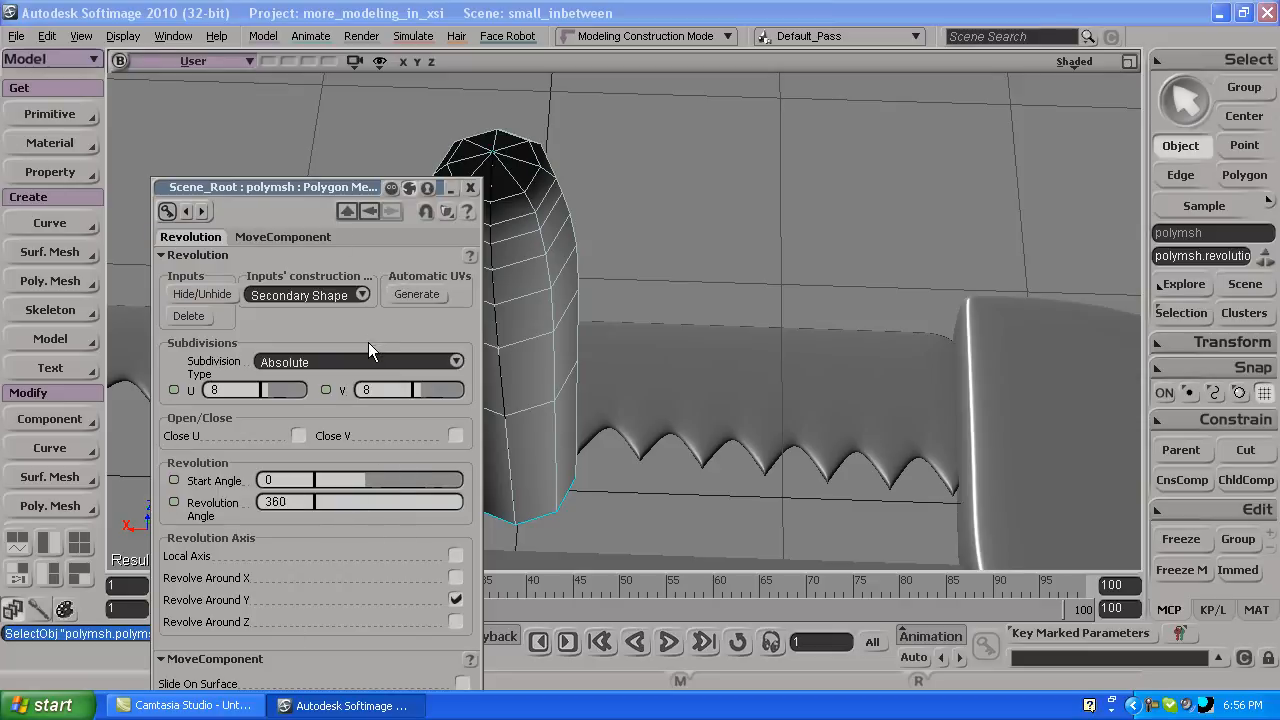
pyautogui.click(470, 187)
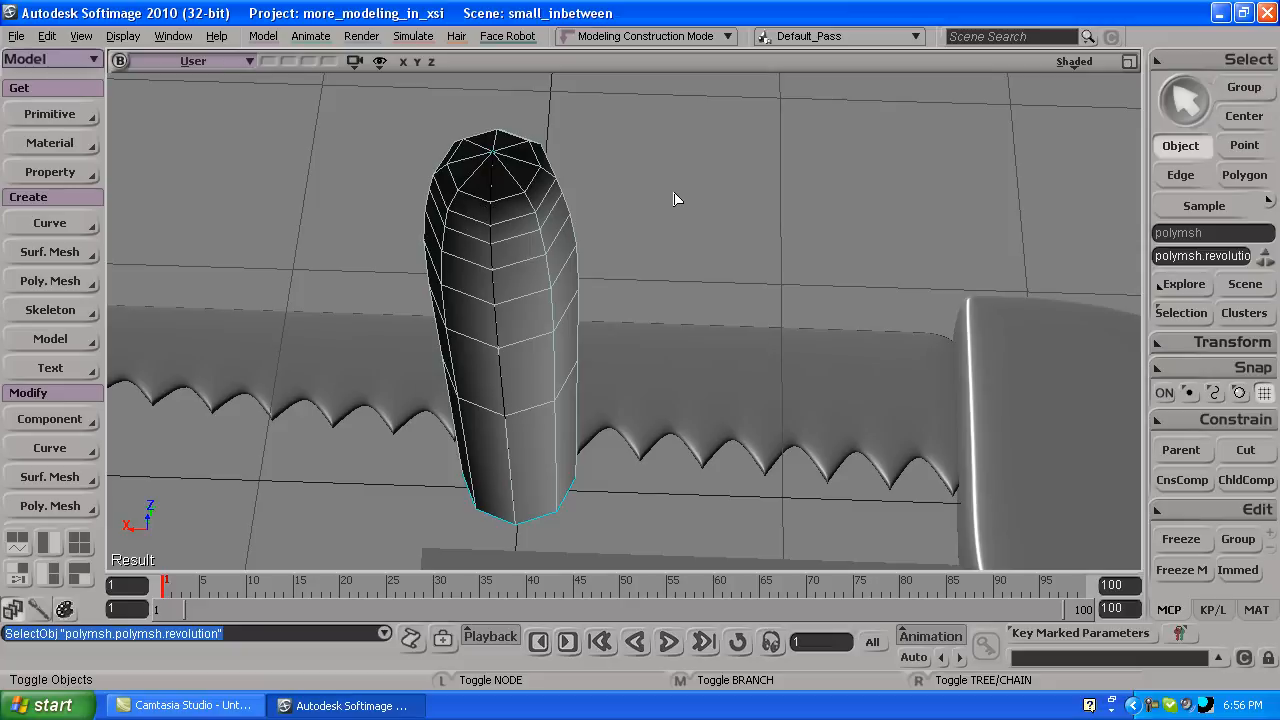
# Select five polygons on the shaft mesh and try to correct its facing with Invert Polygons.
pyautogui.press('y')
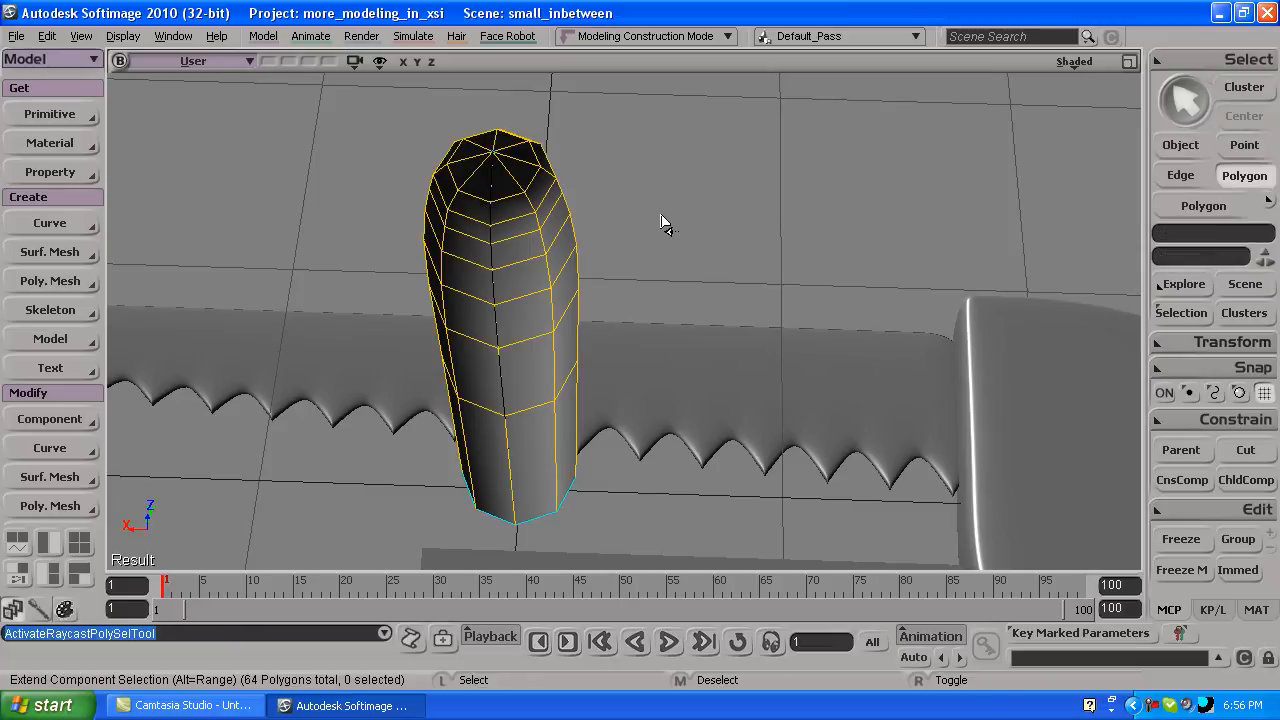
pyautogui.click(499, 186)
pyautogui.click(500, 193)
pyautogui.click(511, 254)
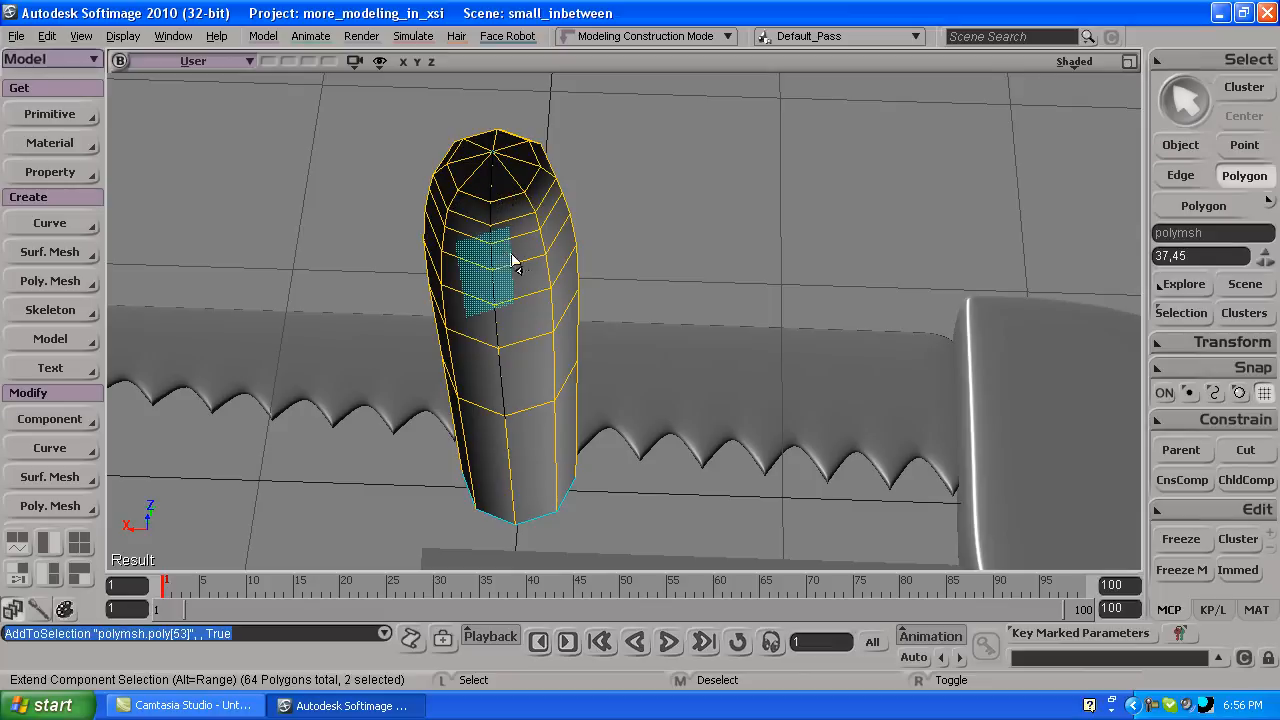
pyautogui.click(537, 285)
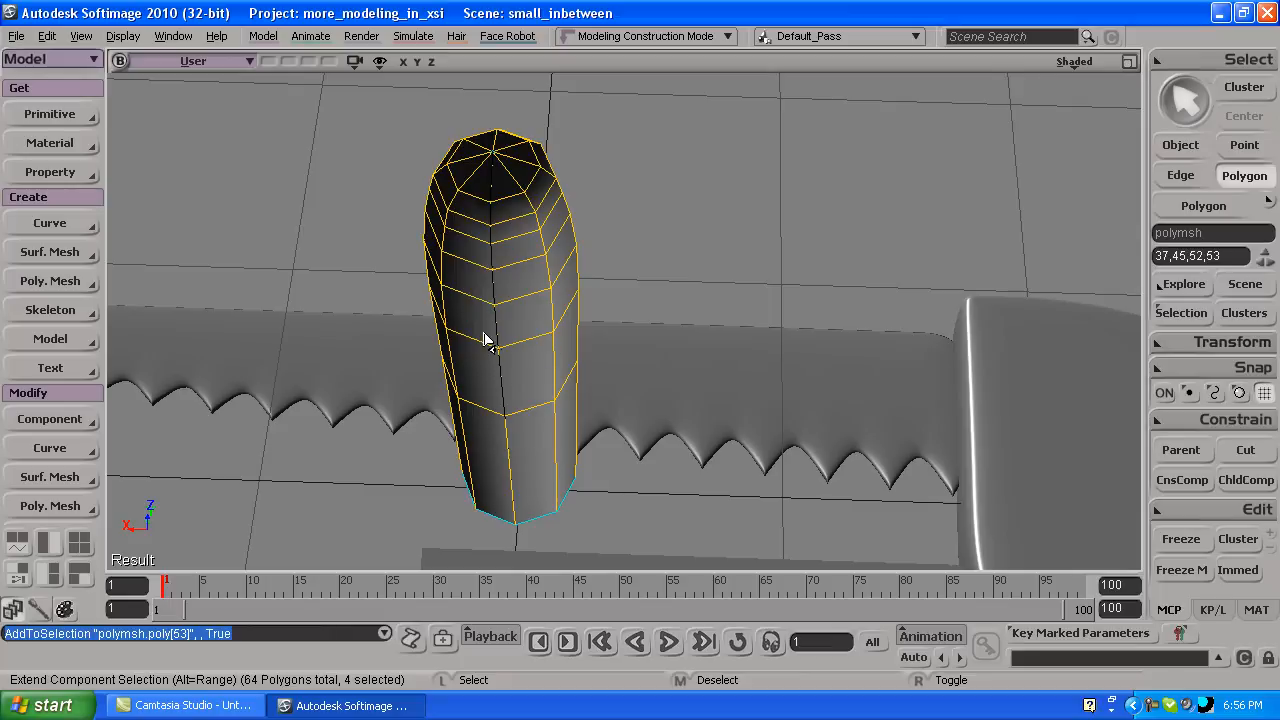
pyautogui.keyDown('shift'); pyautogui.click(529, 320); pyautogui.keyUp('shift')
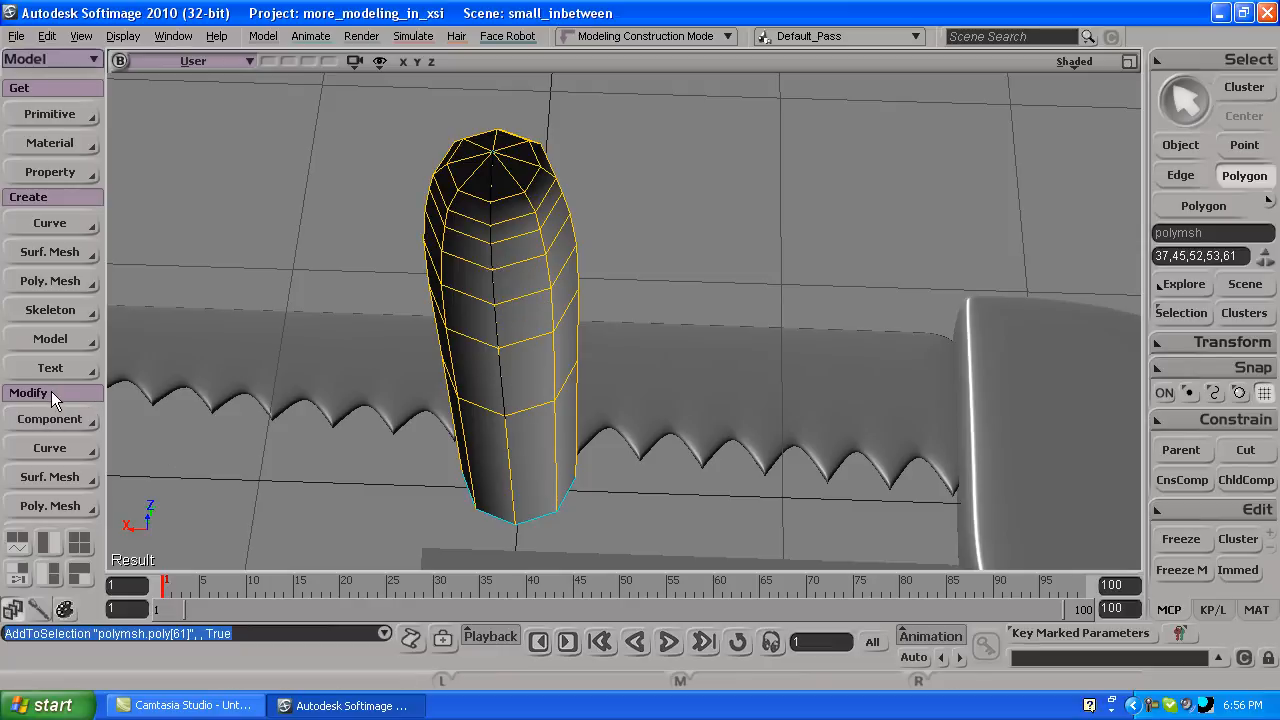
pyautogui.click(48, 507)
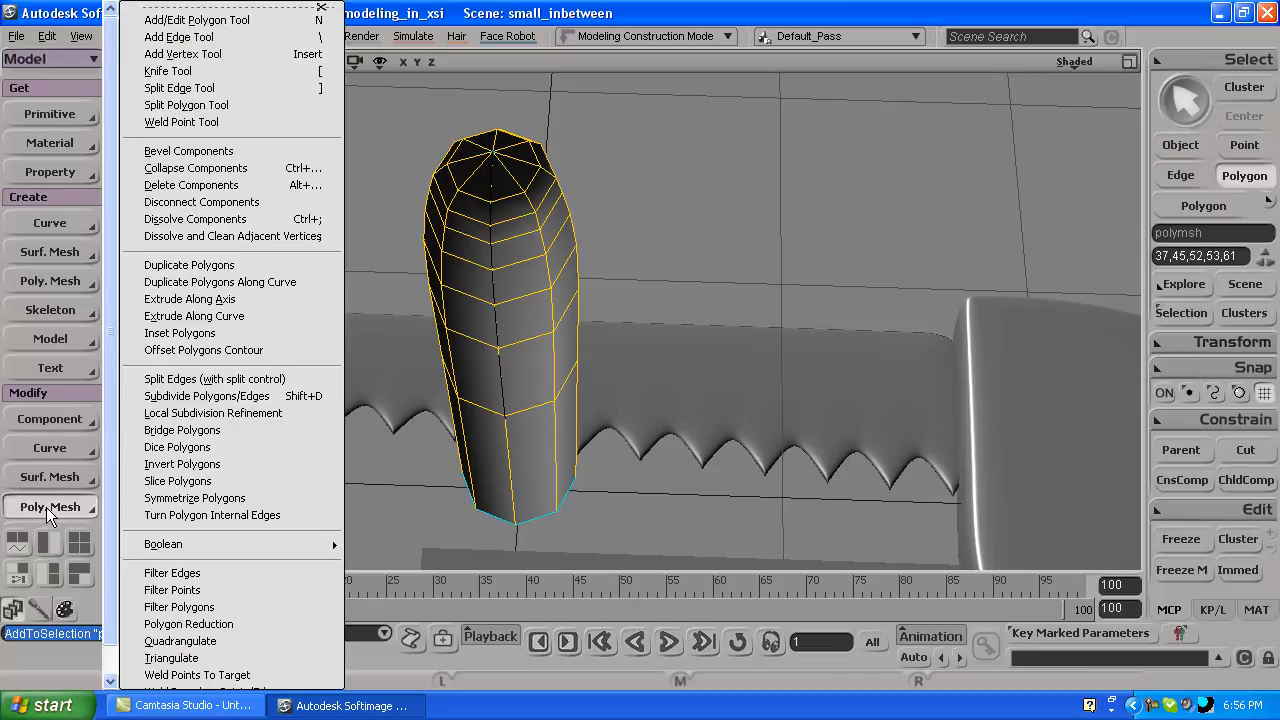
pyautogui.click(225, 463)
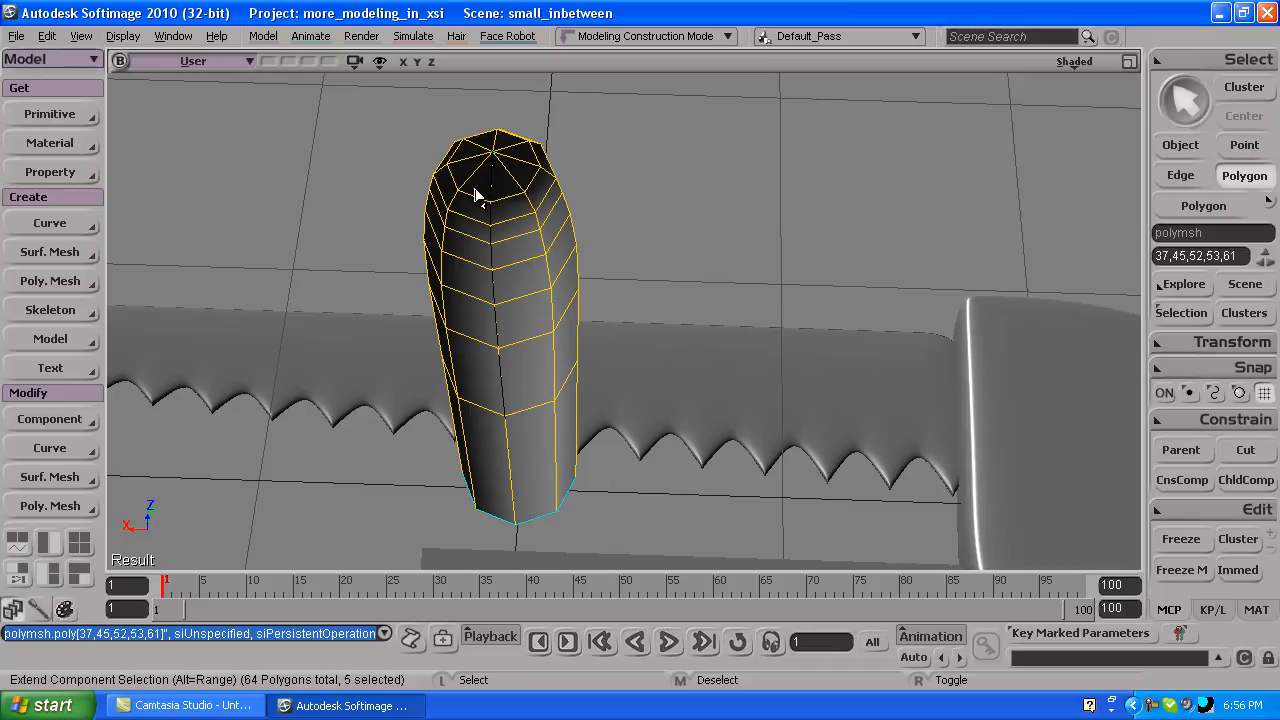
pyautogui.click(1178, 146)
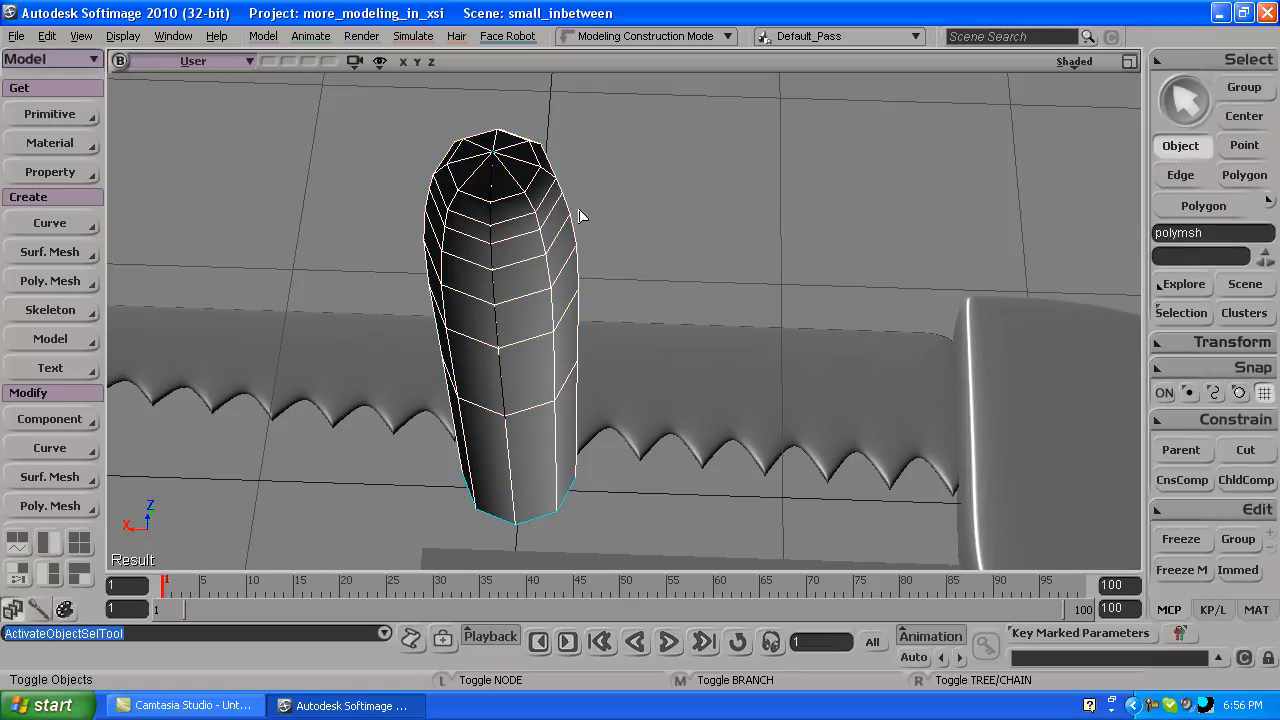
pyautogui.click(475, 195)
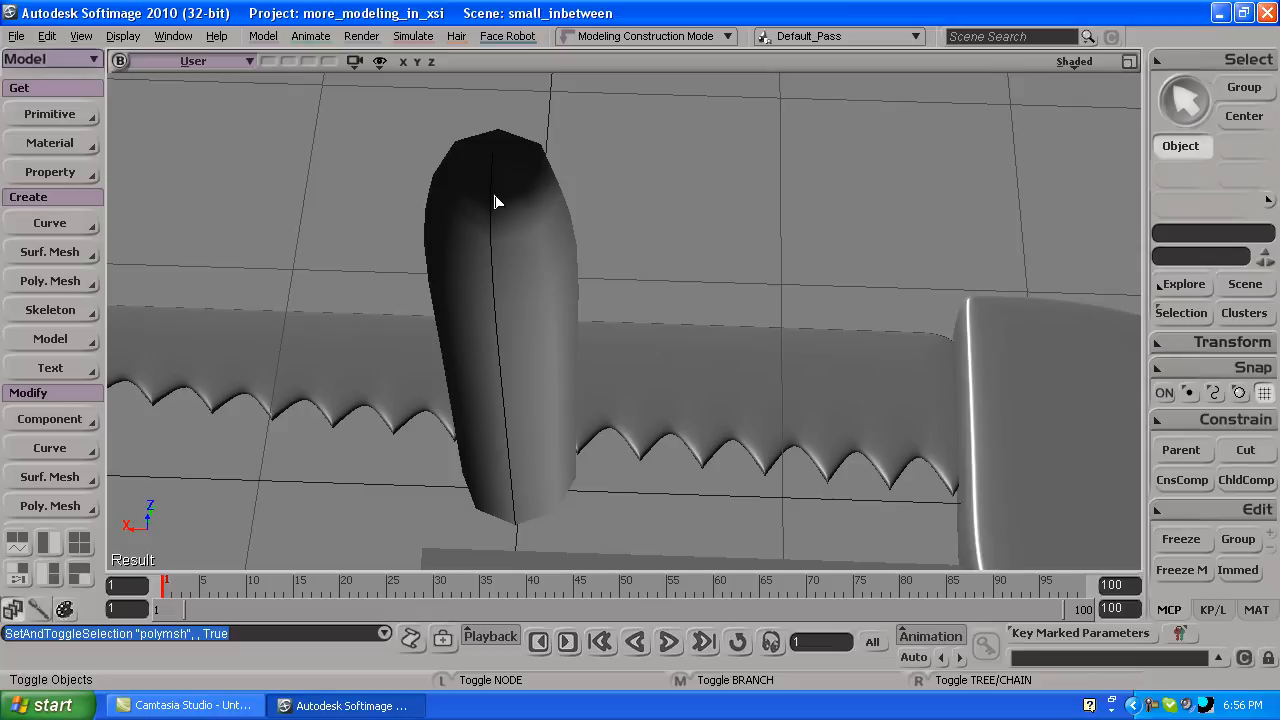
pyautogui.click(488, 196)
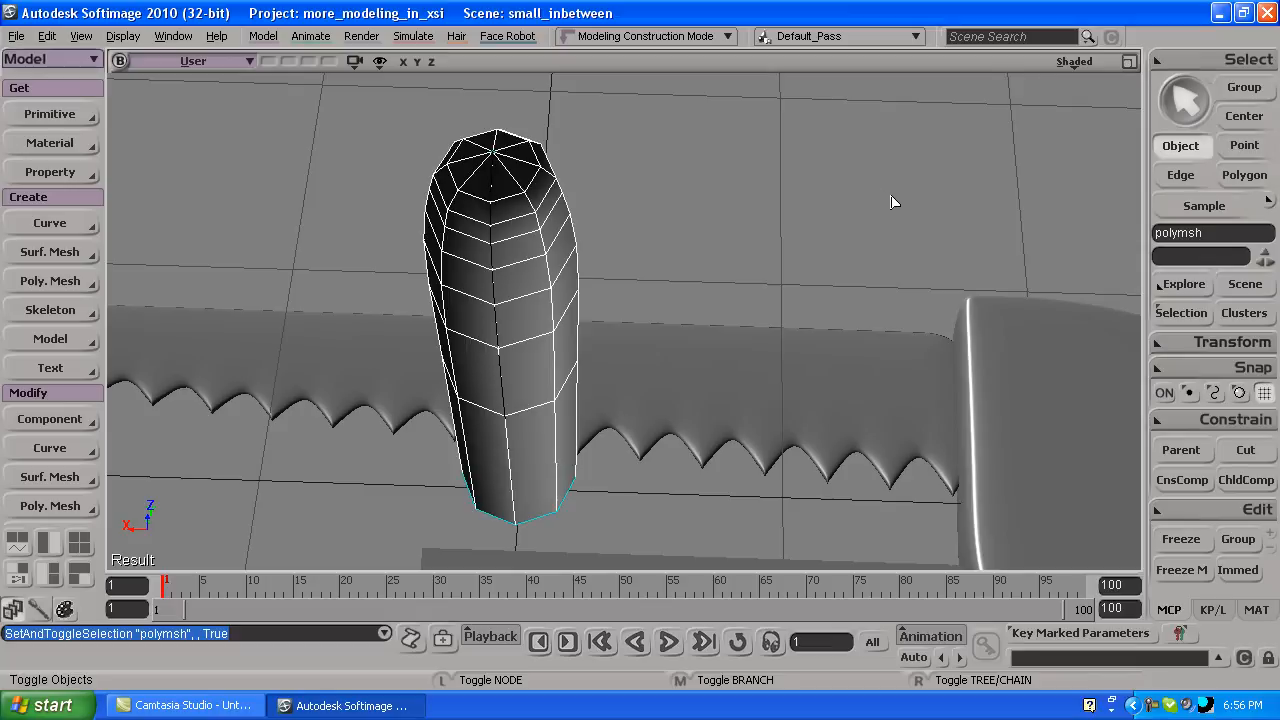
# Invert the same five polygons again and try selecting front polygons just below the shaft's tip.
pyautogui.press('u')
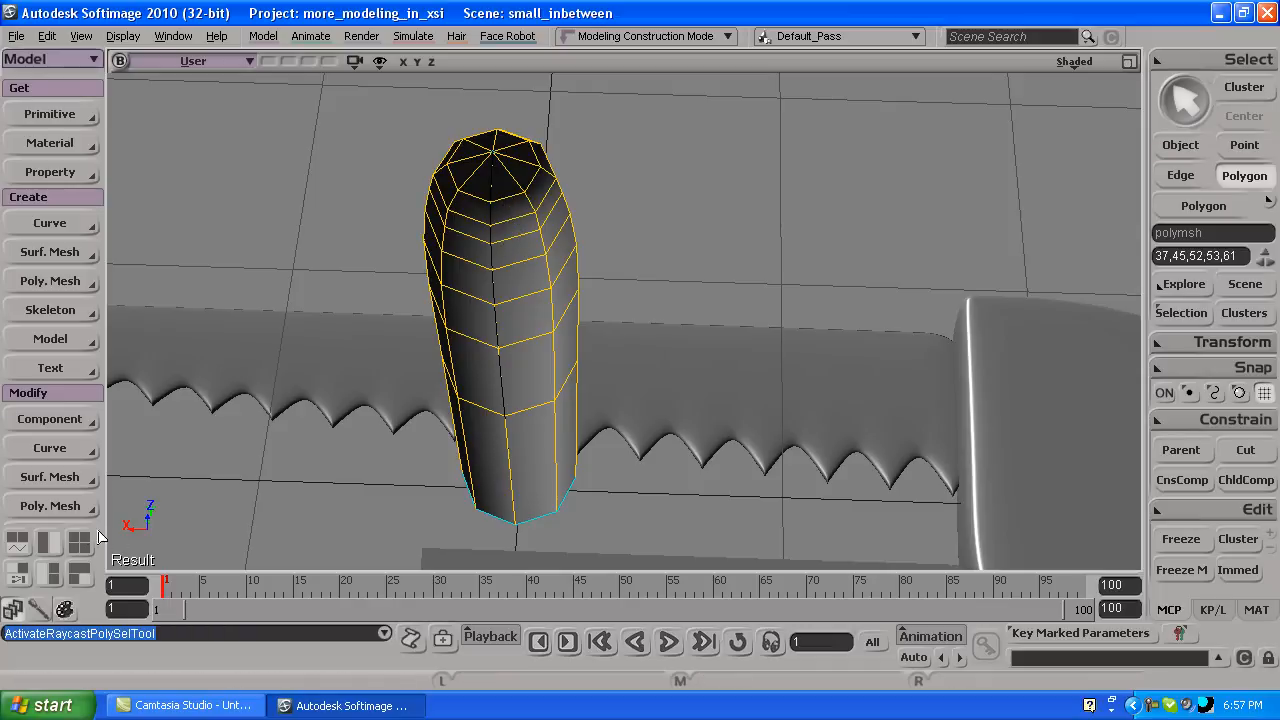
pyautogui.click(65, 507)
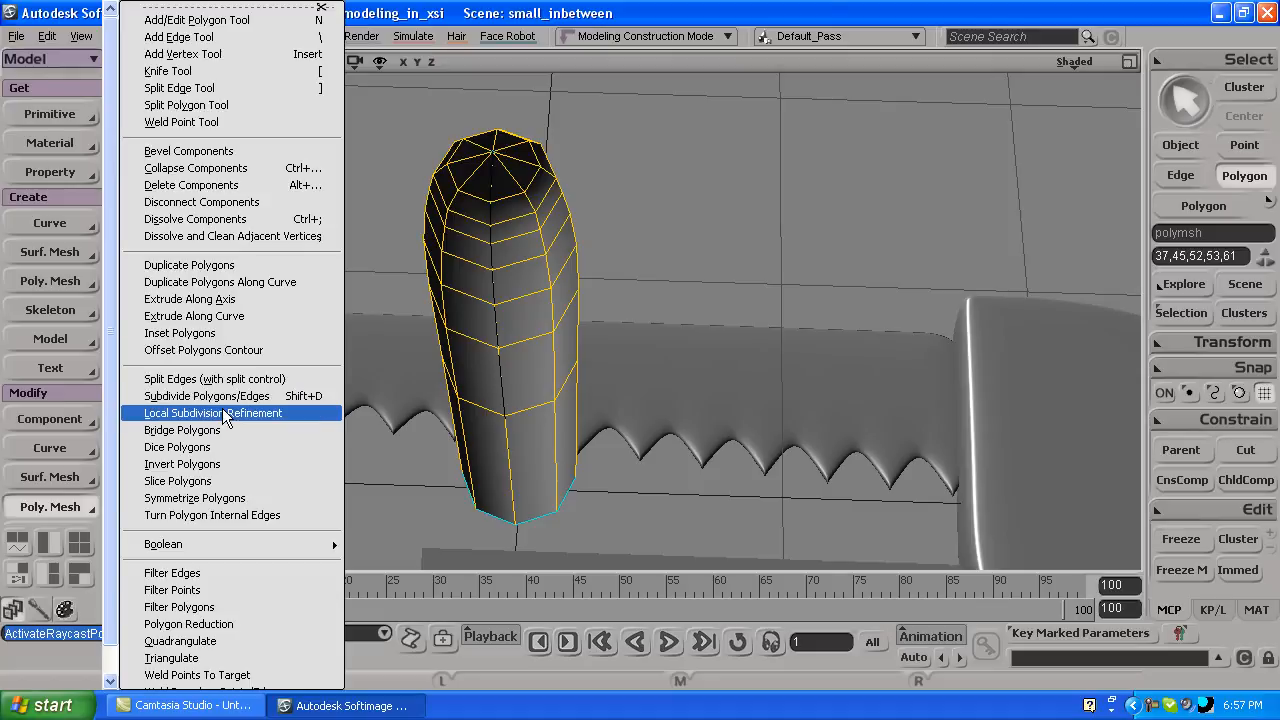
pyautogui.click(168, 464)
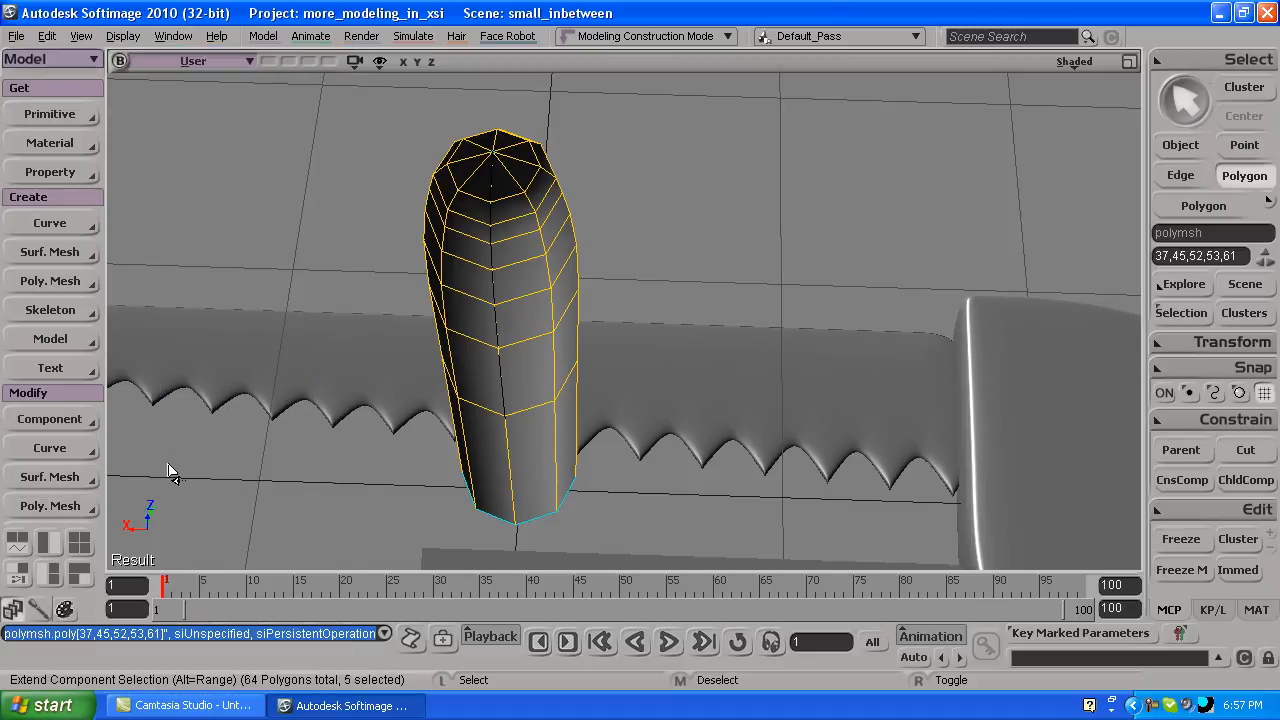
pyautogui.keyDown('shift'); pyautogui.click(503, 205); pyautogui.keyUp('shift')
pyautogui.keyDown('shift'); pyautogui.click(505, 218); pyautogui.keyUp('shift')
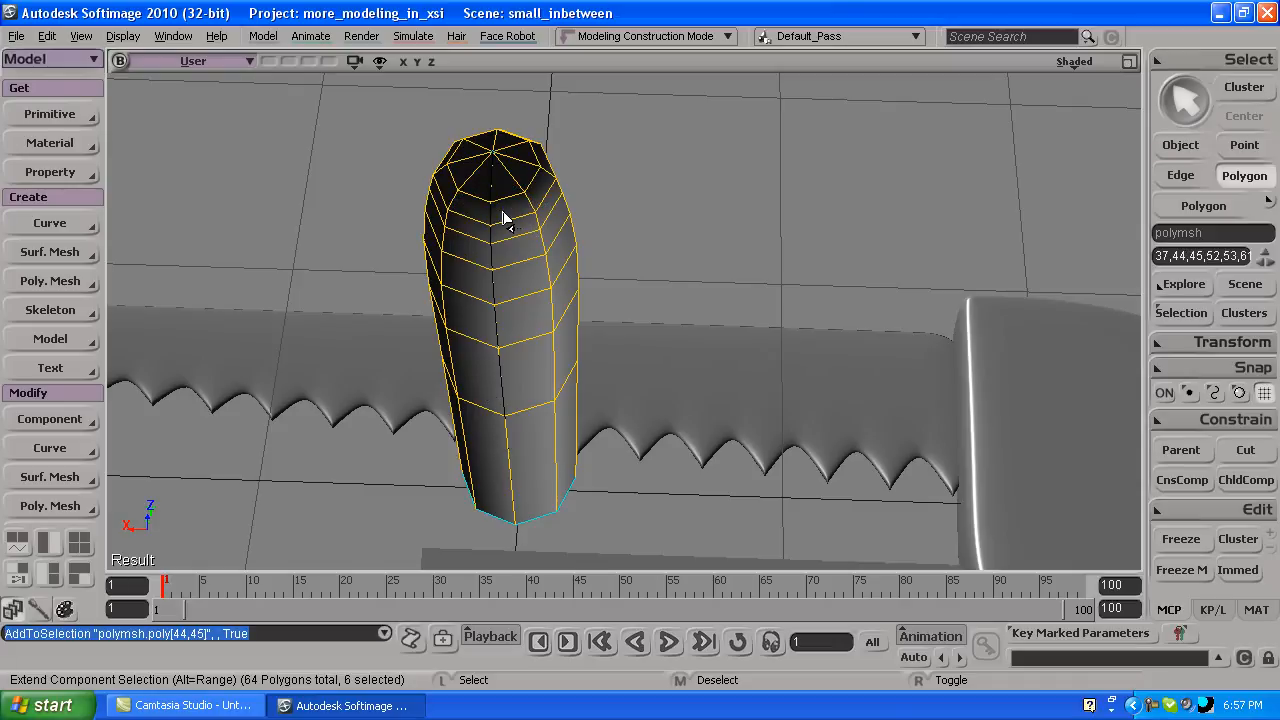
pyautogui.keyDown('shift'); pyautogui.click(504, 206); pyautogui.keyUp('shift')
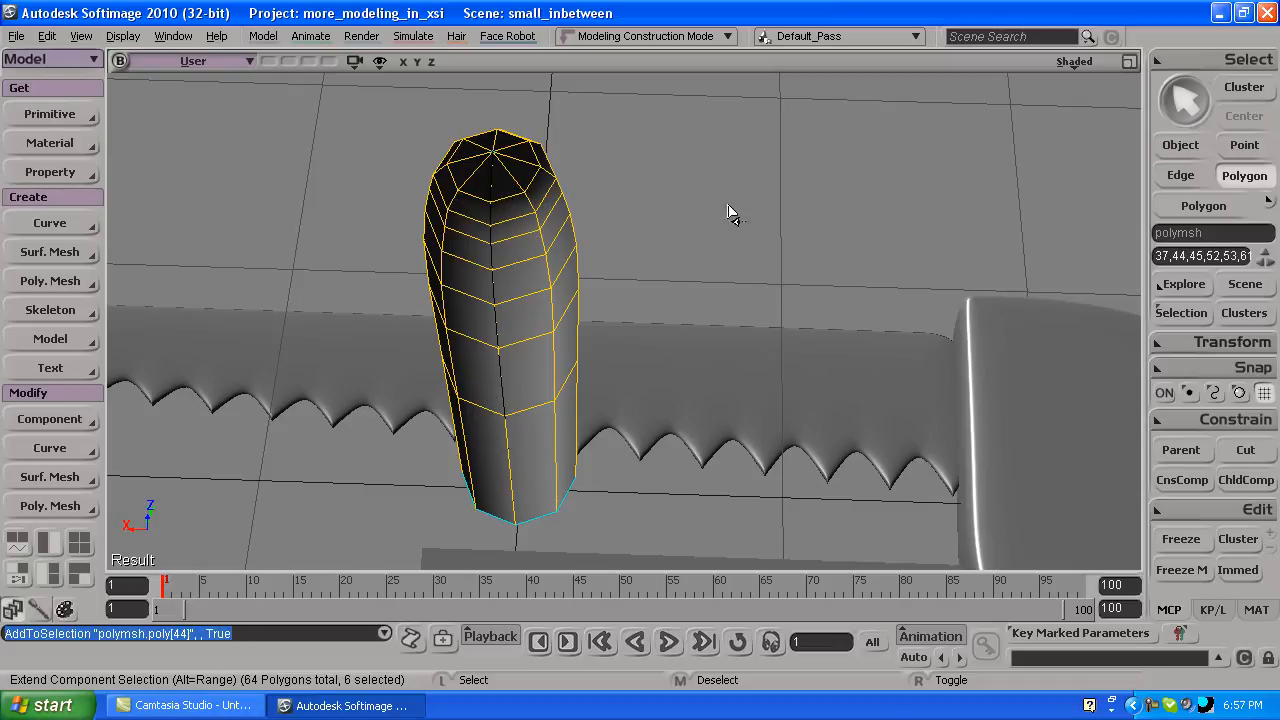
# Invert the polygons of the entire shaft mesh in object mode and check its shading with the selection toggled off and on.
pyautogui.click(1169, 144)
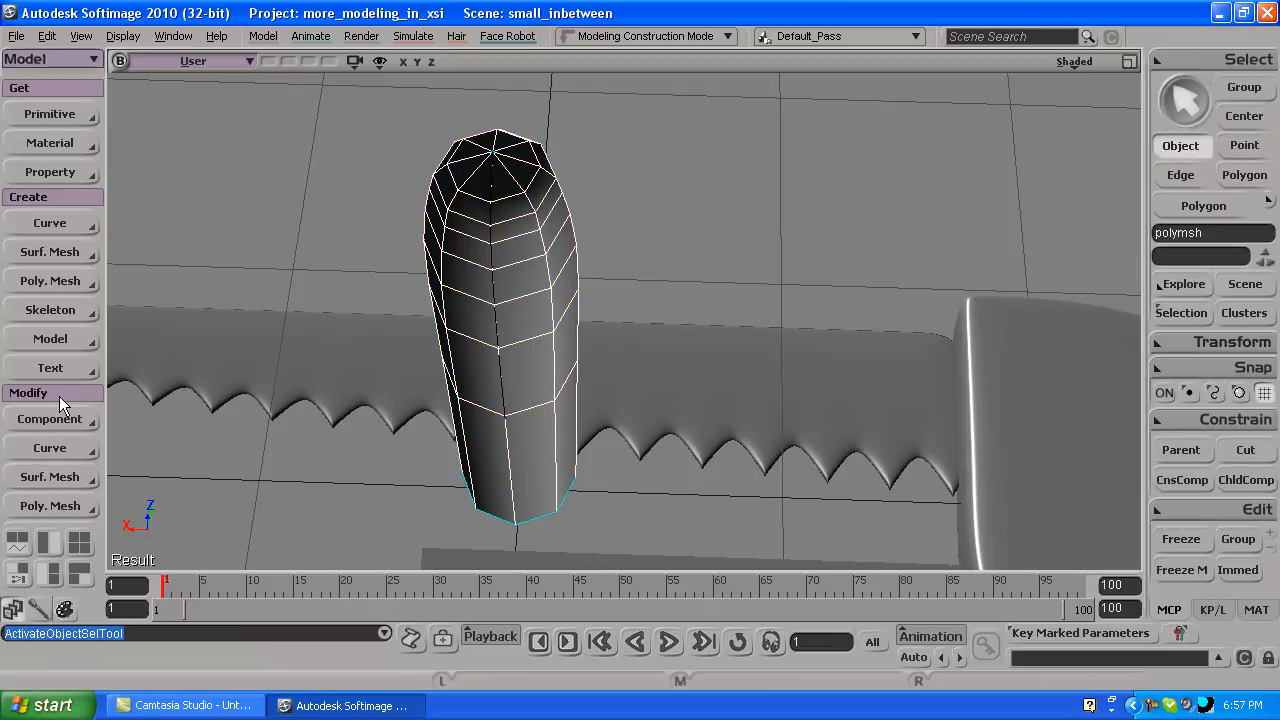
pyautogui.click(59, 505)
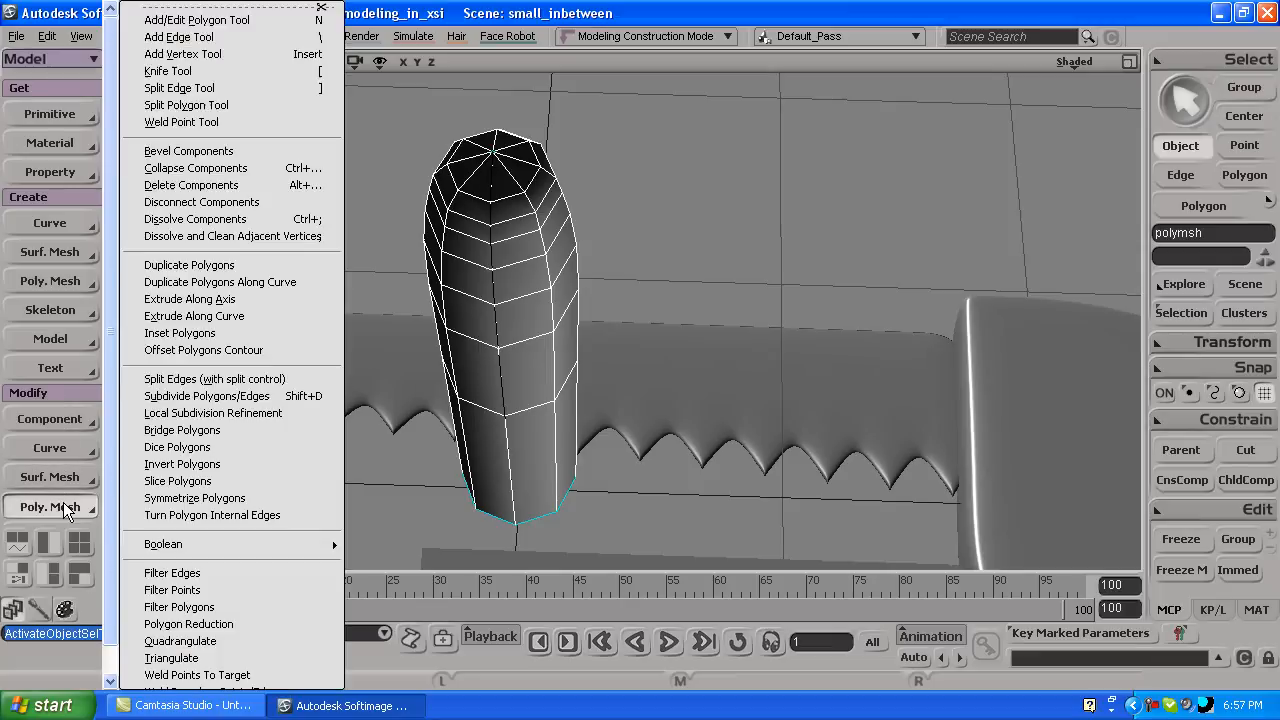
pyautogui.click(181, 464)
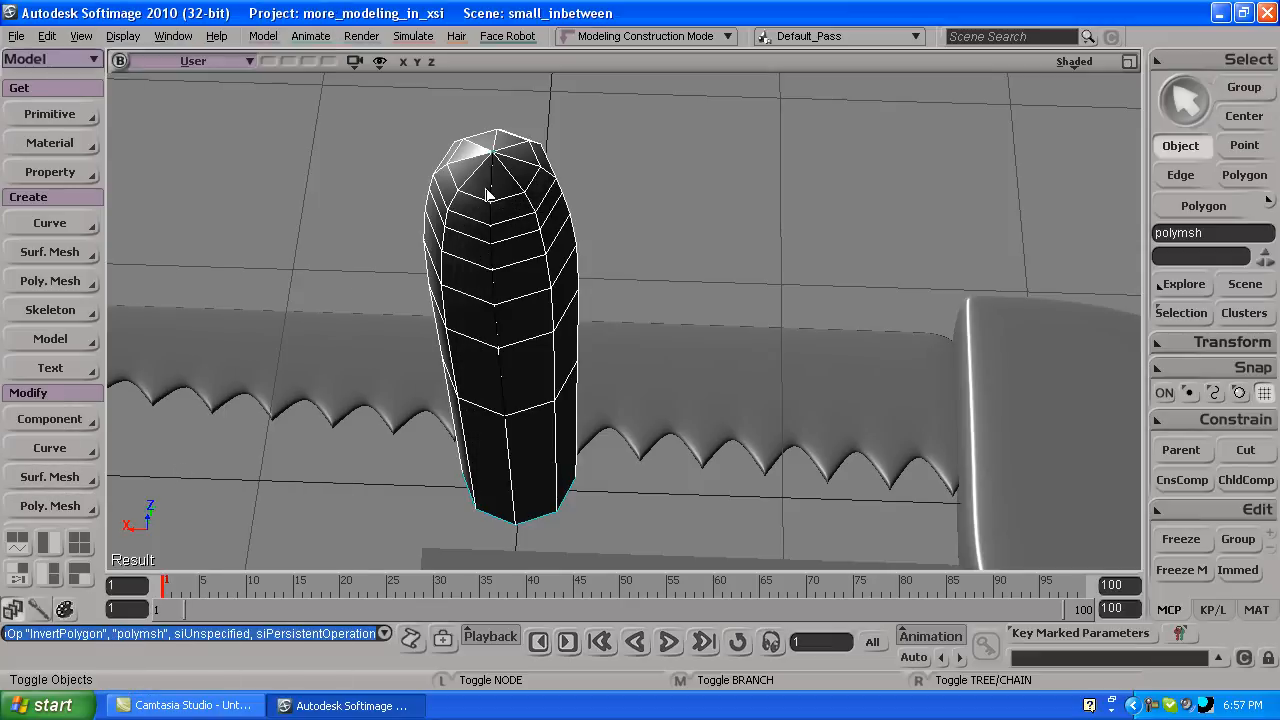
pyautogui.keyDown('ctrl'); pyautogui.click(501, 196); pyautogui.keyUp('ctrl')
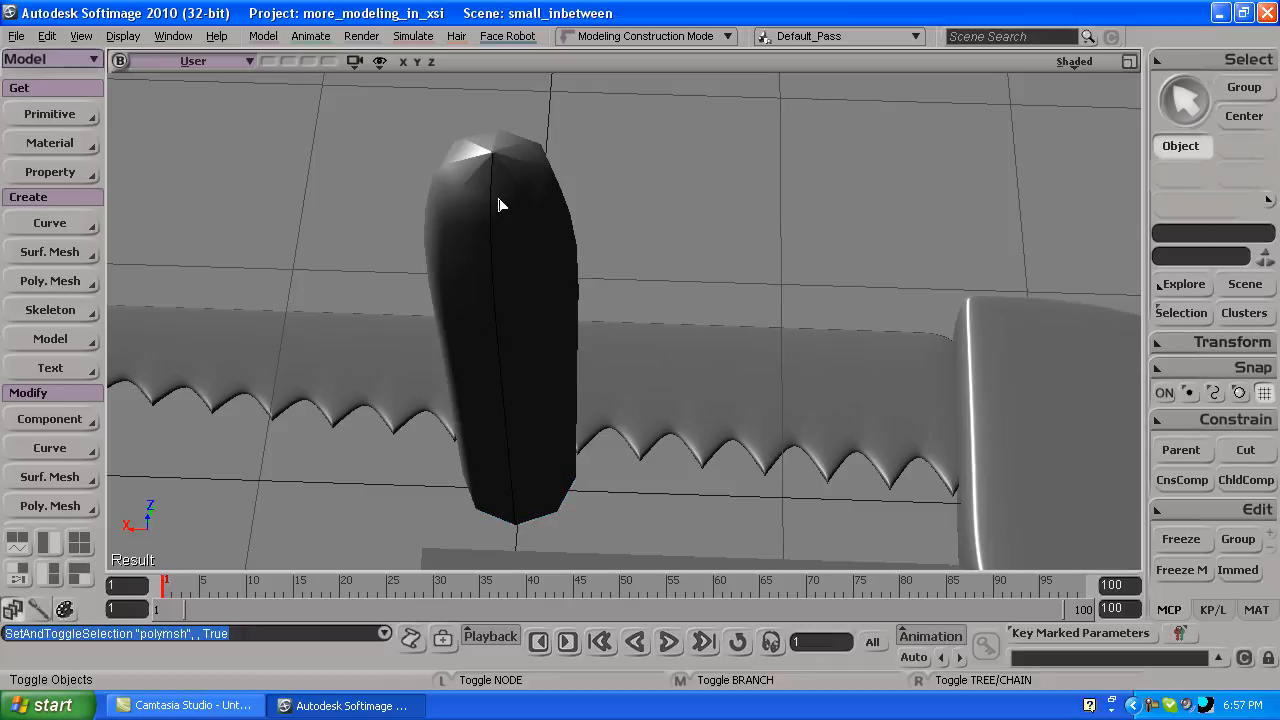
pyautogui.keyDown('ctrl'); pyautogui.click(501, 196); pyautogui.keyUp('ctrl')
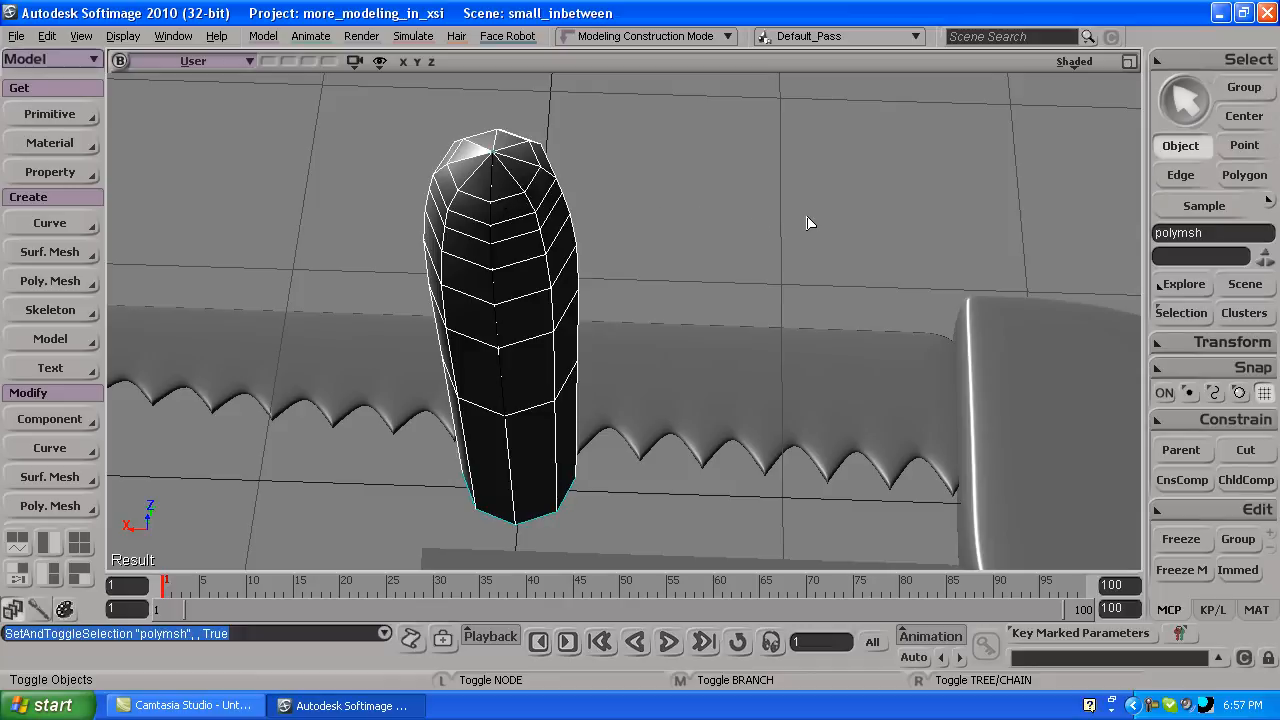
# Add the top three polygons on two alternate sides of the shaft's tip to the polygon selection.
pyautogui.press('y')
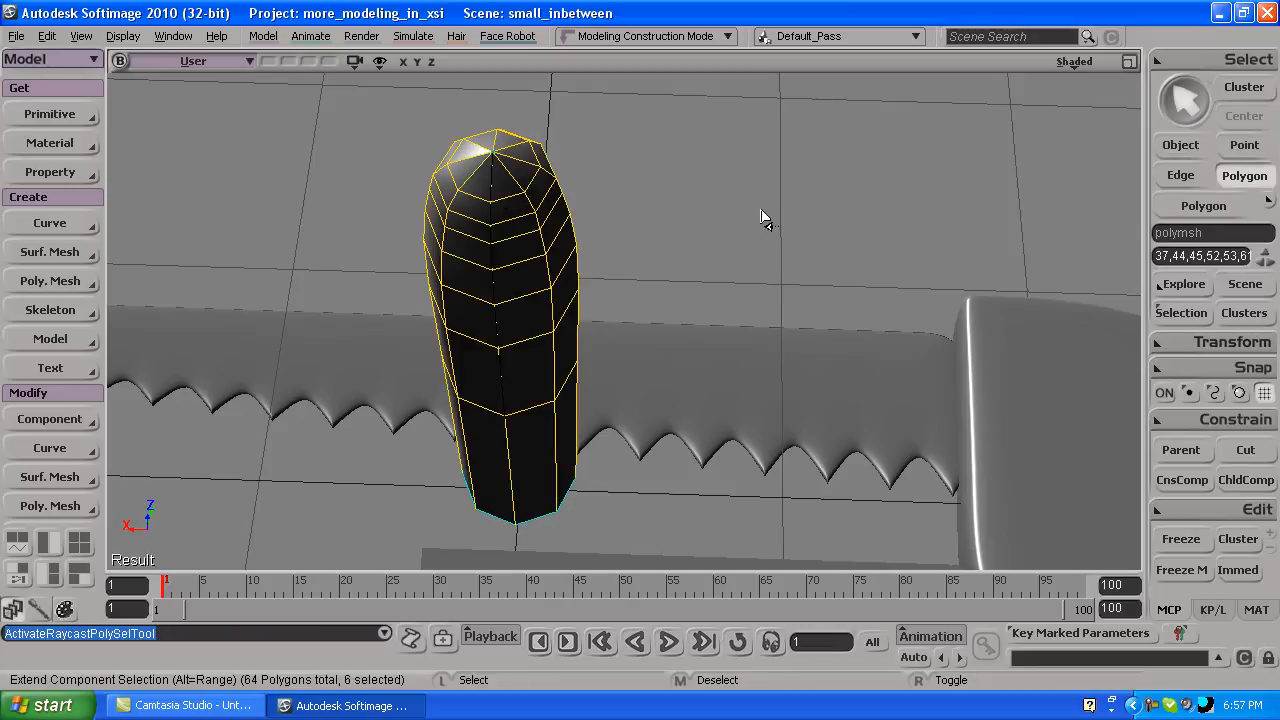
pyautogui.keyDown('shift'); pyautogui.click(512, 193); pyautogui.keyUp('shift')
pyautogui.keyDown('shift'); pyautogui.click(518, 230); pyautogui.keyUp('shift')
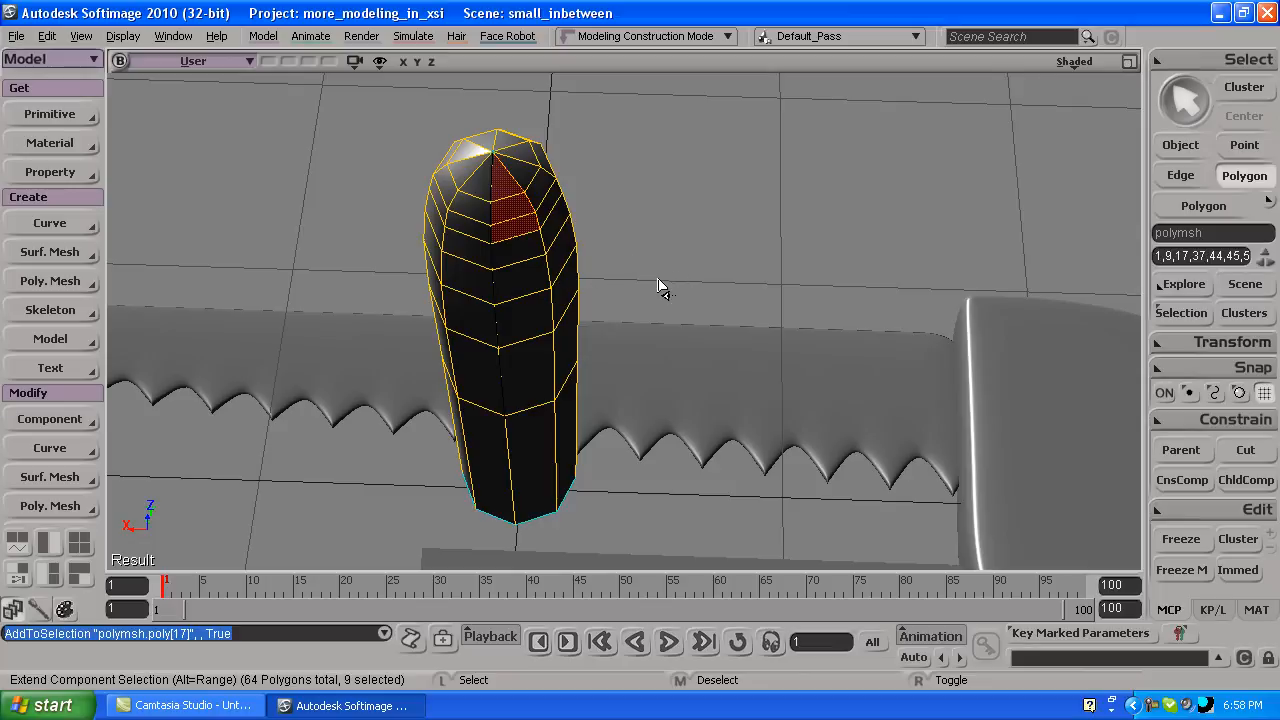
pyautogui.press('s')
pyautogui.moveTo(649, 274); pyautogui.dragTo(640, 180, button='right')
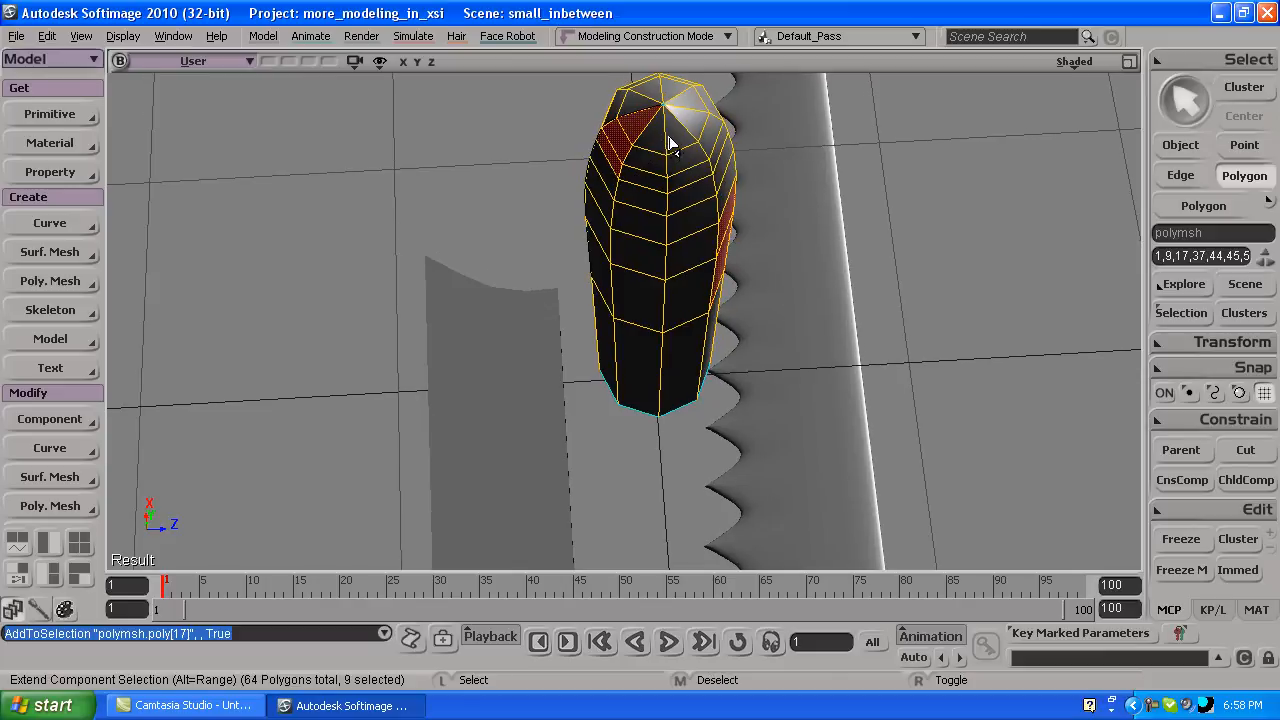
pyautogui.keyDown('shift'); pyautogui.click(680, 140); pyautogui.keyUp('shift')
pyautogui.keyDown('shift'); pyautogui.click(685, 174); pyautogui.keyUp('shift')
pyautogui.keyDown('shift'); pyautogui.click(690, 180); pyautogui.keyUp('shift')
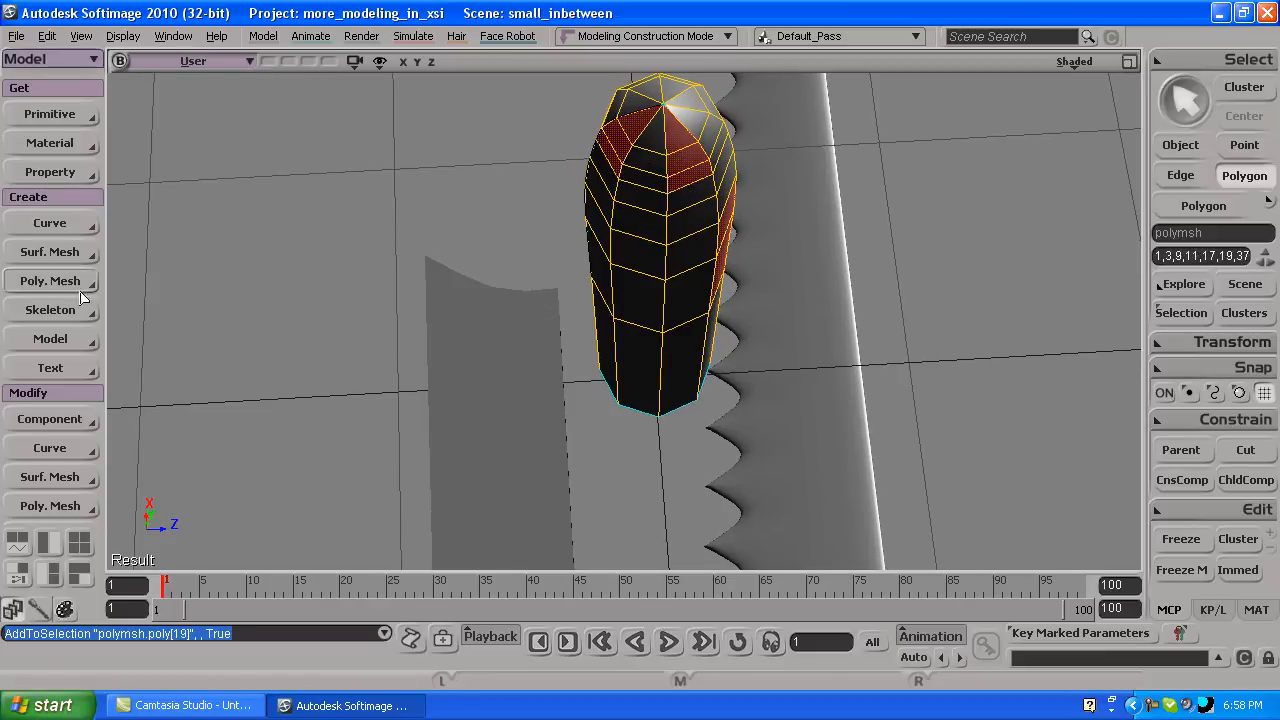
pyautogui.click(52, 506)
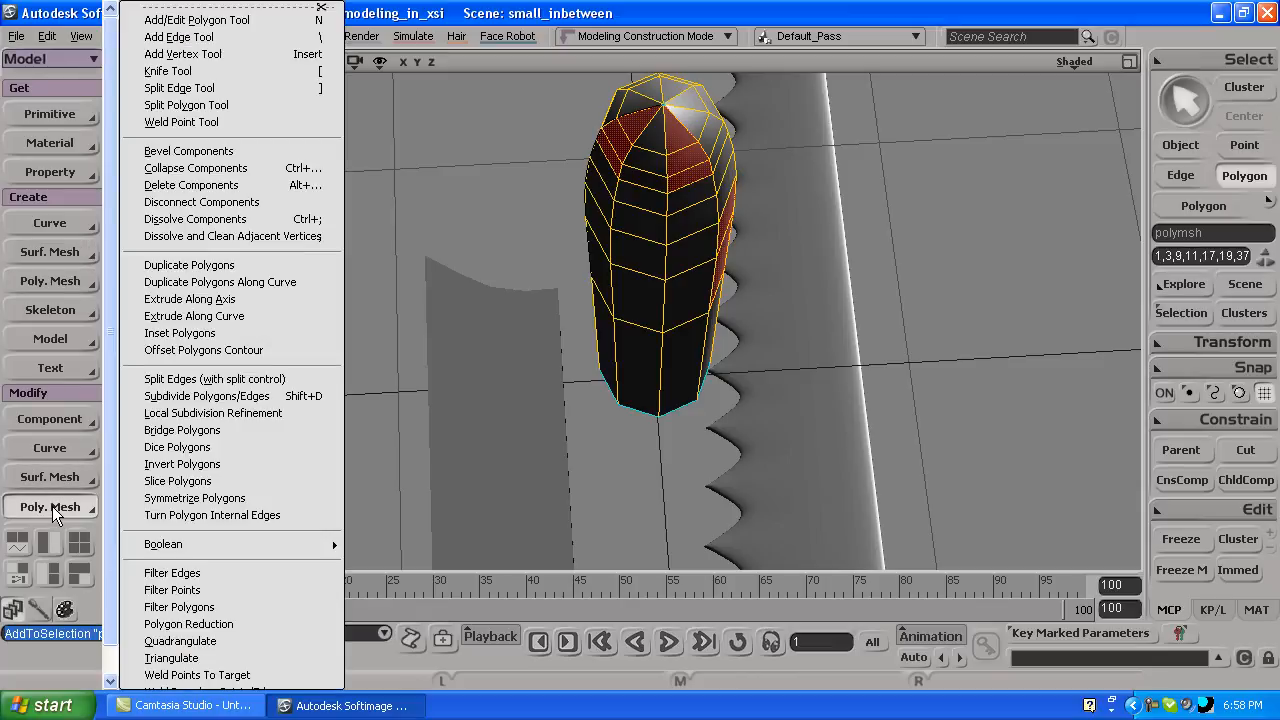